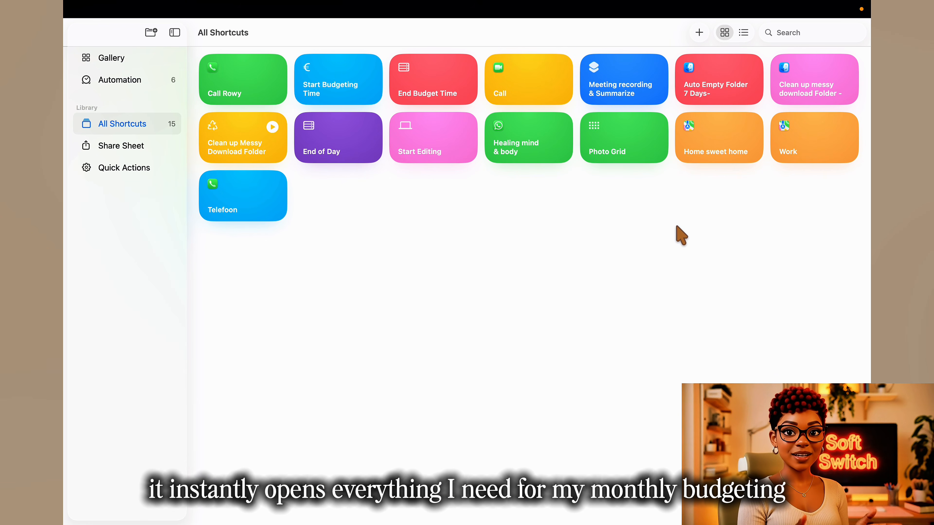
Step: Create a new shortcut and name it "Start Monthly Budget Mode -"
click(700, 32)
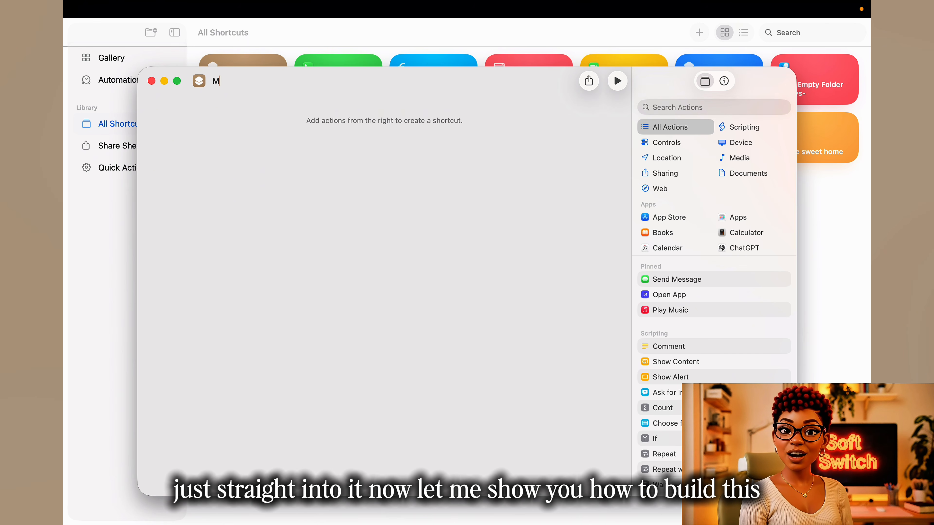
text(Monthlu )
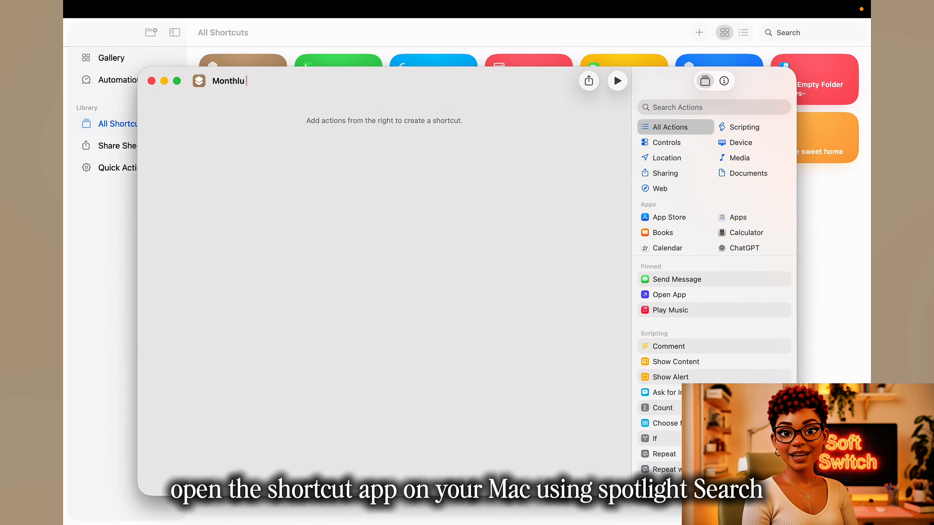
key(BackSpace)
key(BackSpace)
text(y Budget M)
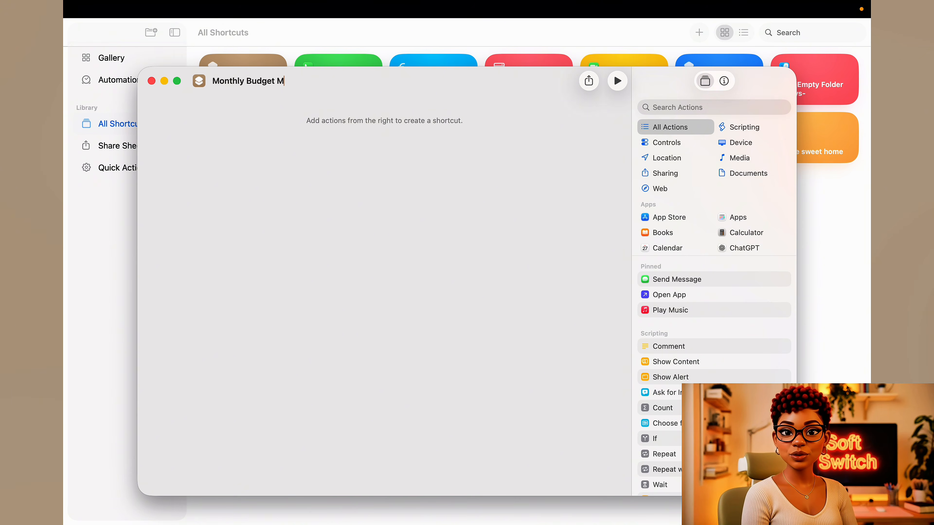
text(ode)
click(213, 80)
text(Start)
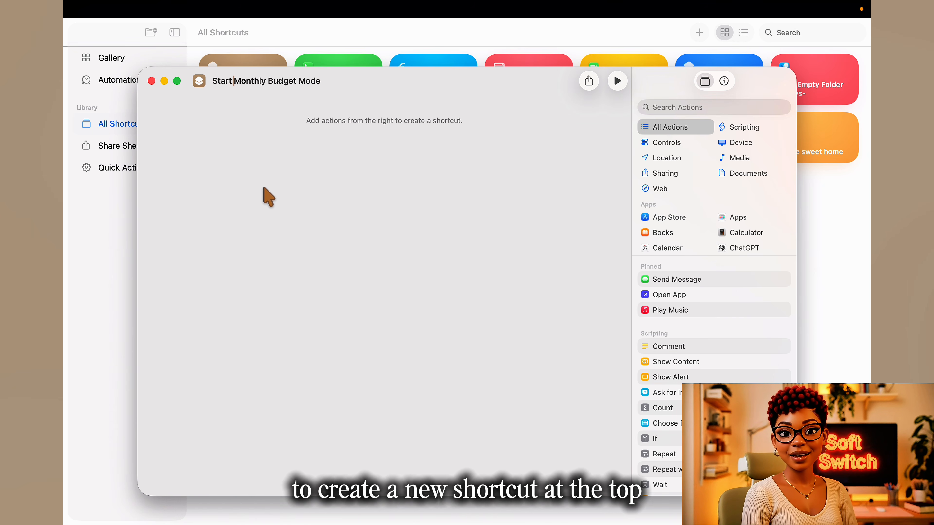
click(350, 85)
text(-)
Step: Change the shortcut's icon to the dollar symbol with the grey-green colour
drag(408, 94, 422, 85)
click(214, 75)
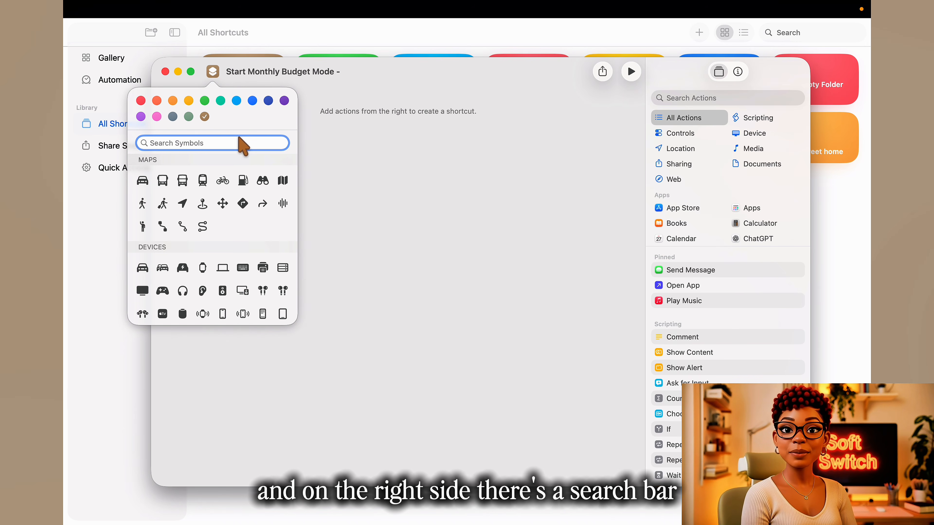
click(239, 141)
text(money)
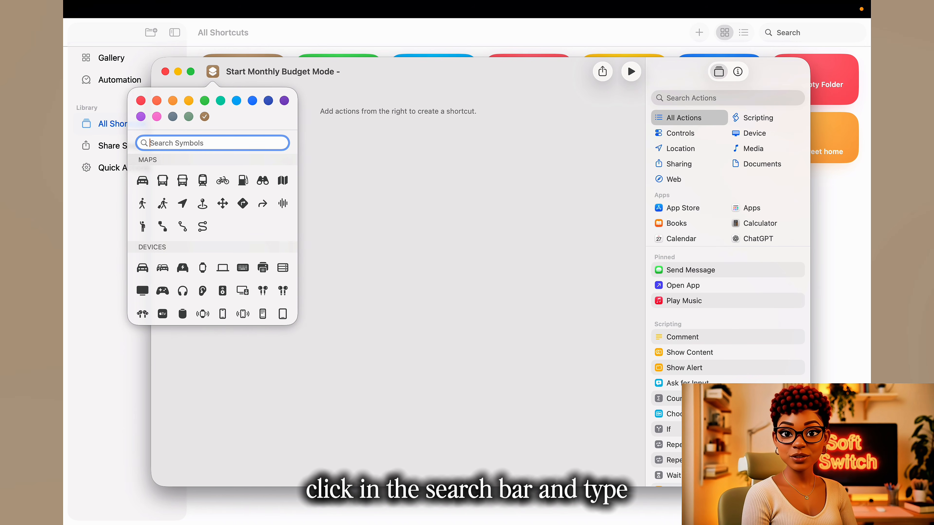
text(dol)
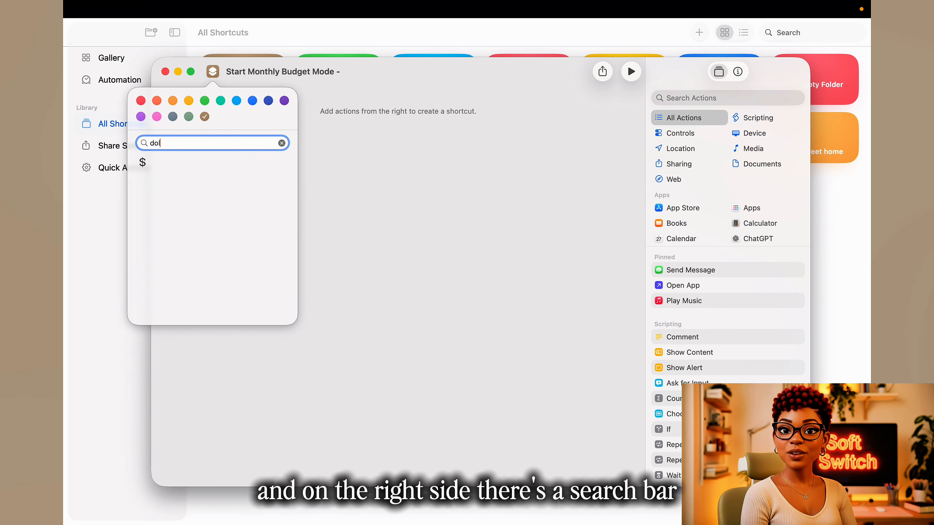
click(143, 163)
click(252, 100)
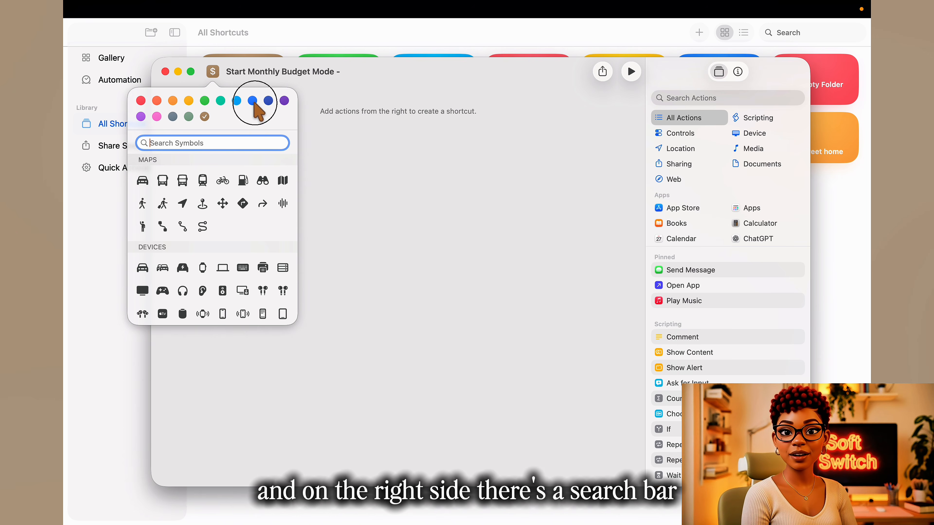
click(189, 117)
click(390, 192)
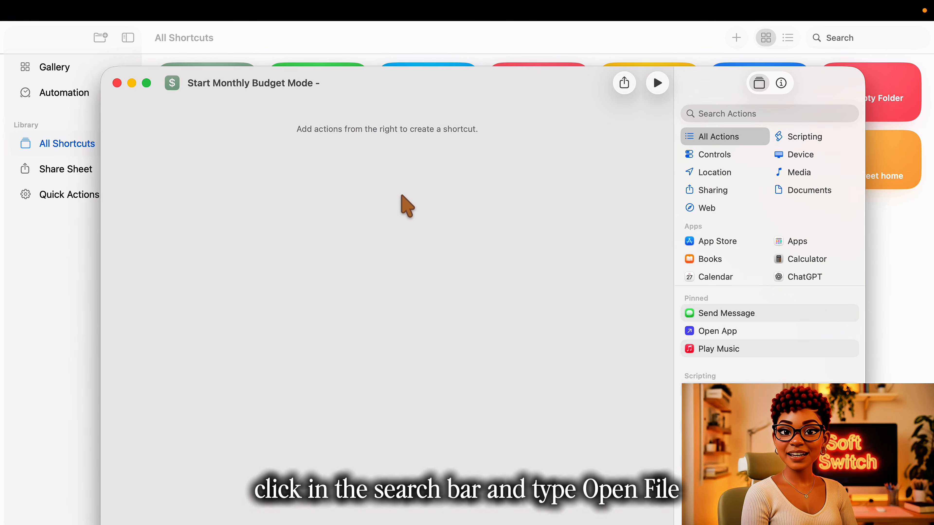
Step: Find the Open File action and add it to the empty shortcut
click(768, 113)
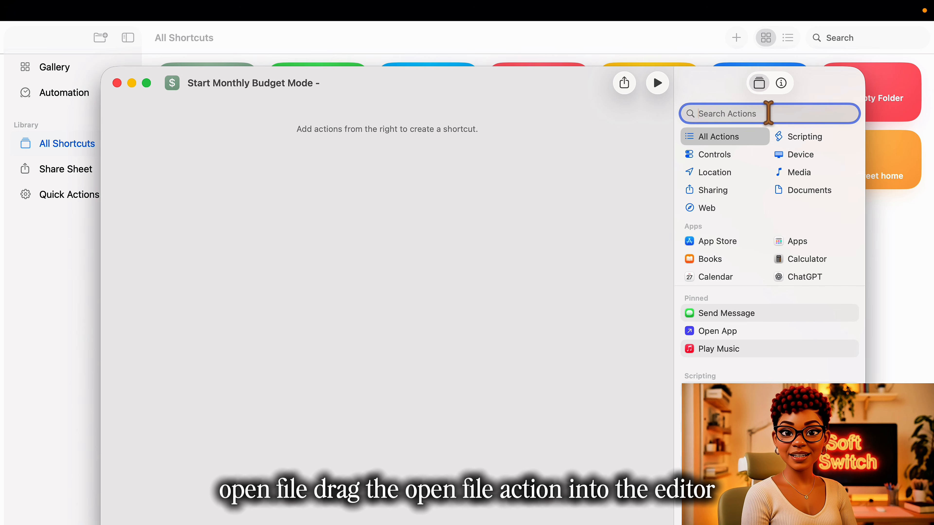
text(open f)
drag(744, 146, 360, 180)
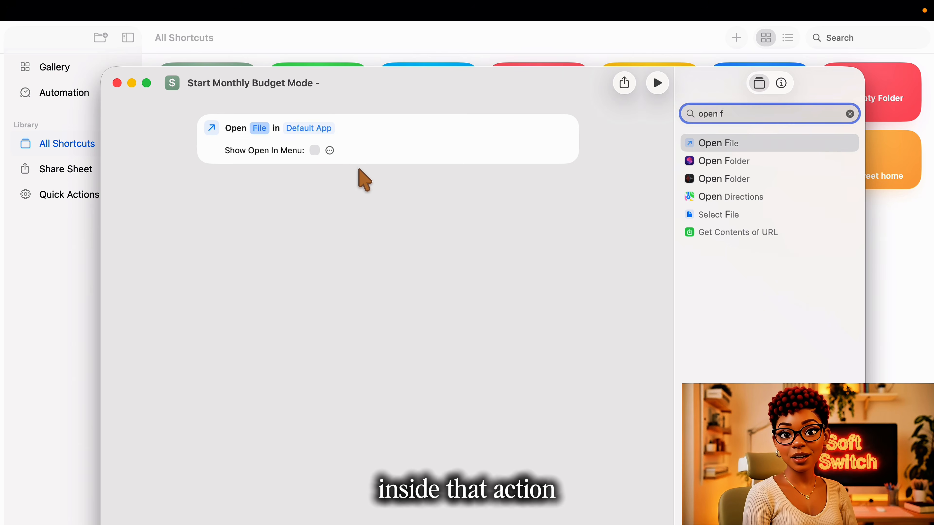
Step: Choose 2026_maand-budget_Nimbus_updated.xlsx from the Budget 2025 saved search as the file for the Open File action
click(260, 128)
scroll(183, 194, down, 10)
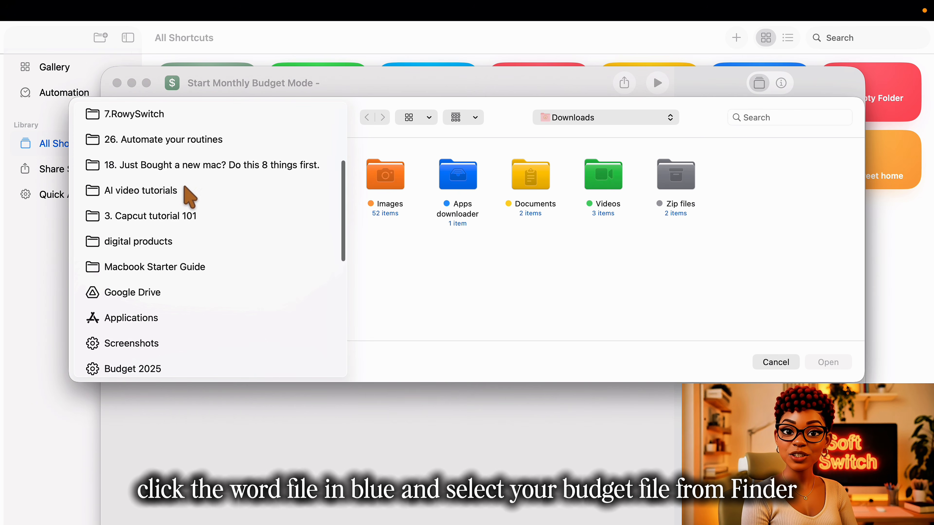
click(134, 253)
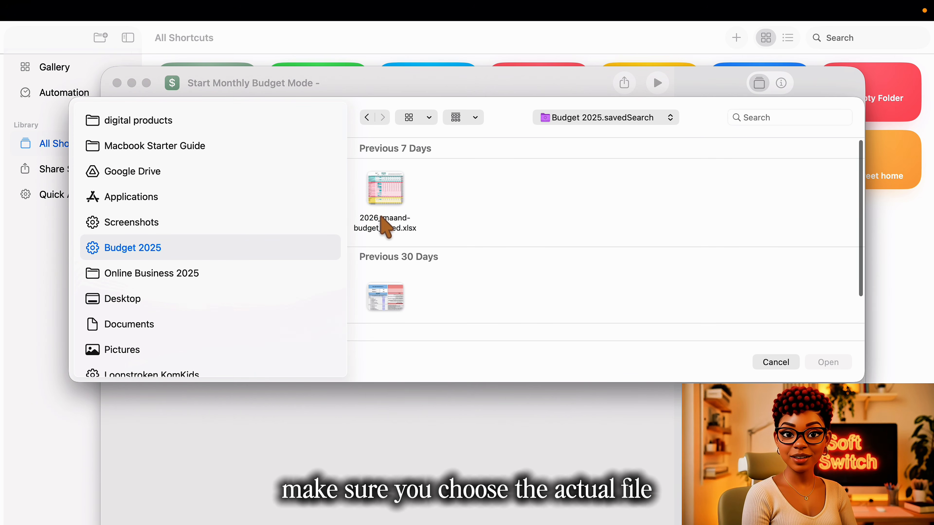
click(397, 211)
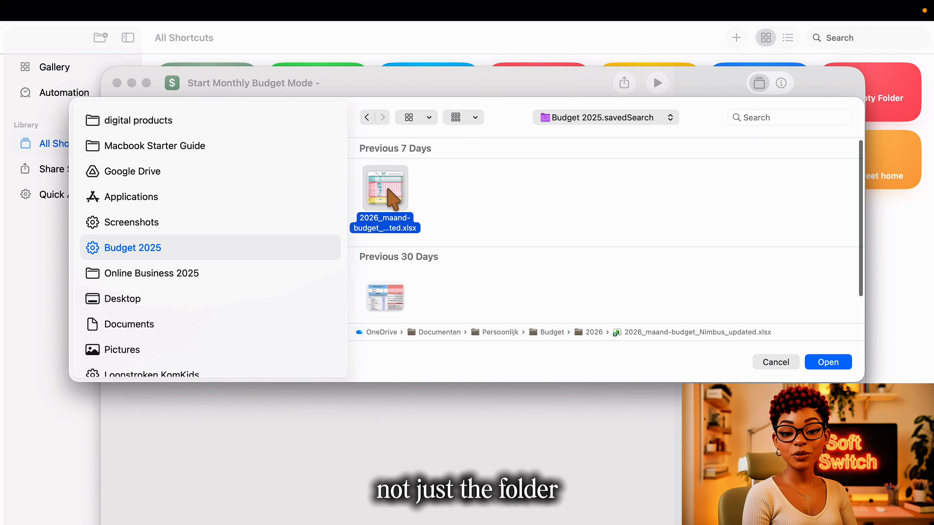
click(827, 362)
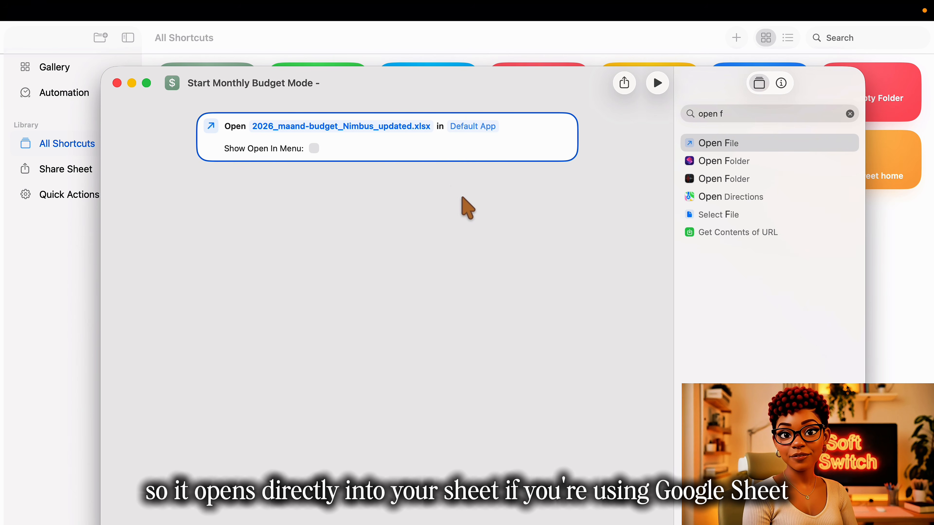
Step: Set the Open File action to open the budget file in Microsoft Excel
click(472, 127)
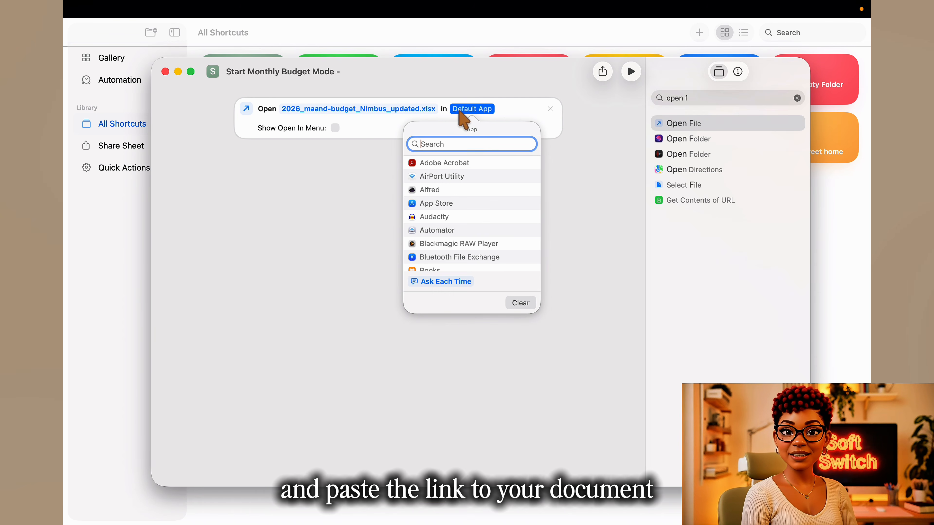
text(exc)
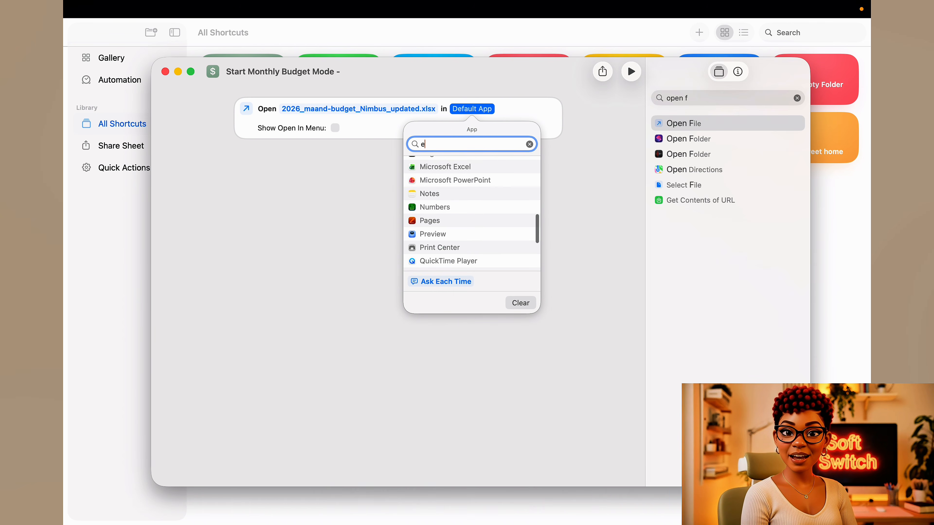
click(444, 177)
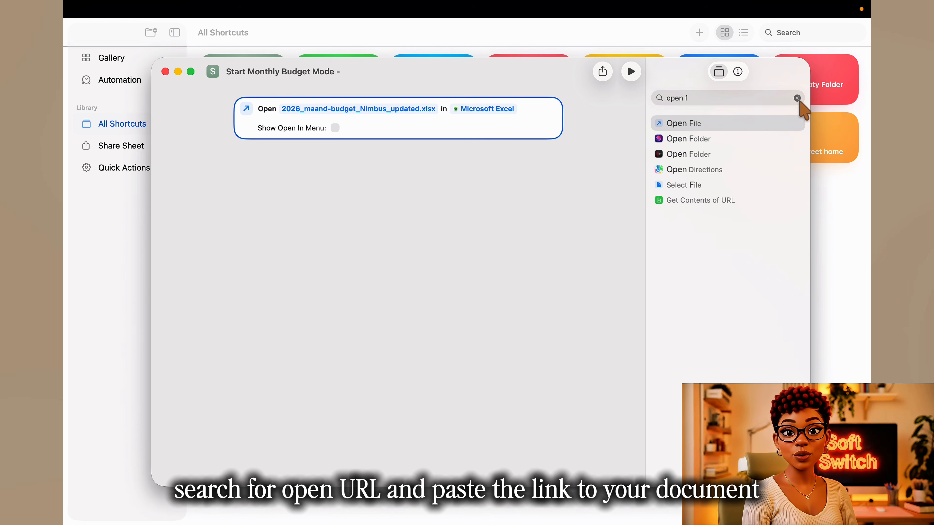
Step: Add an Open URLs action below the Open File action
click(797, 98)
text(open ur)
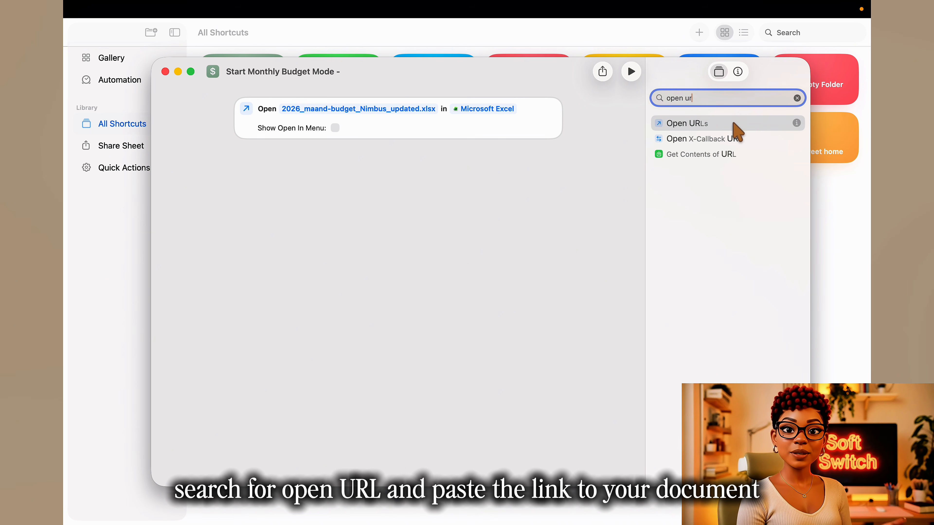
drag(732, 125, 419, 190)
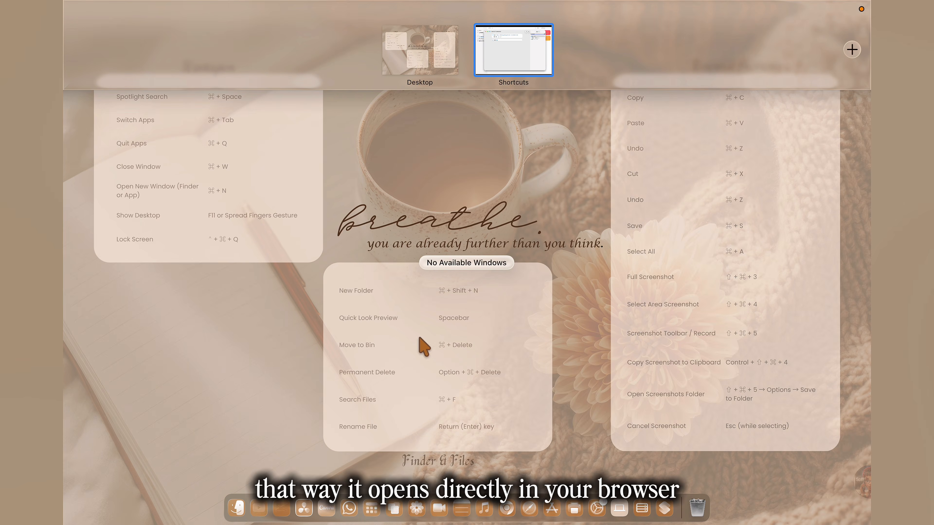
Step: Switch to Safari in full screen and open Google Documenten from the Google apps
click(530, 502)
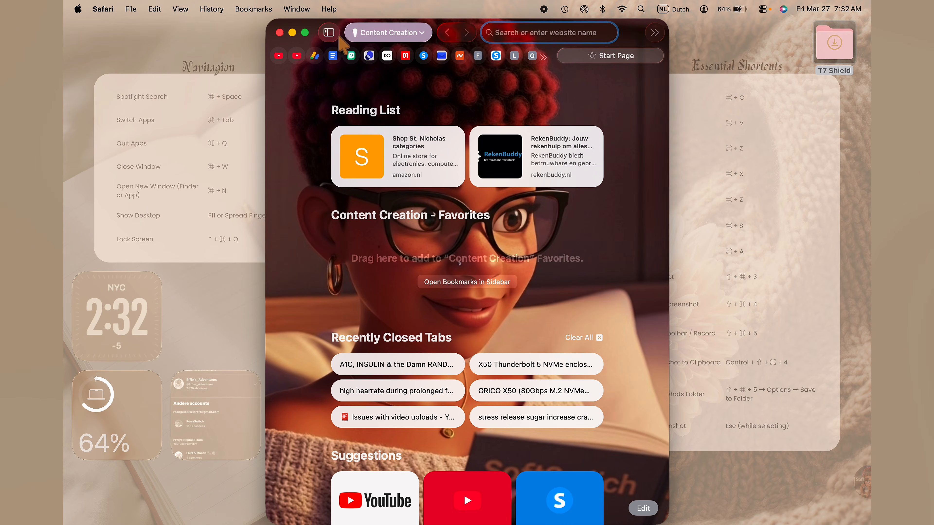
click(305, 32)
click(828, 84)
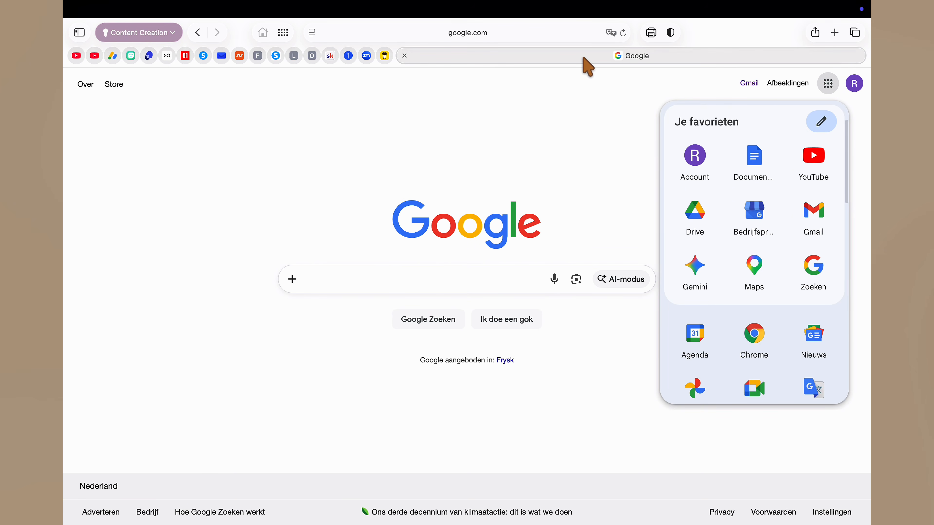
click(752, 158)
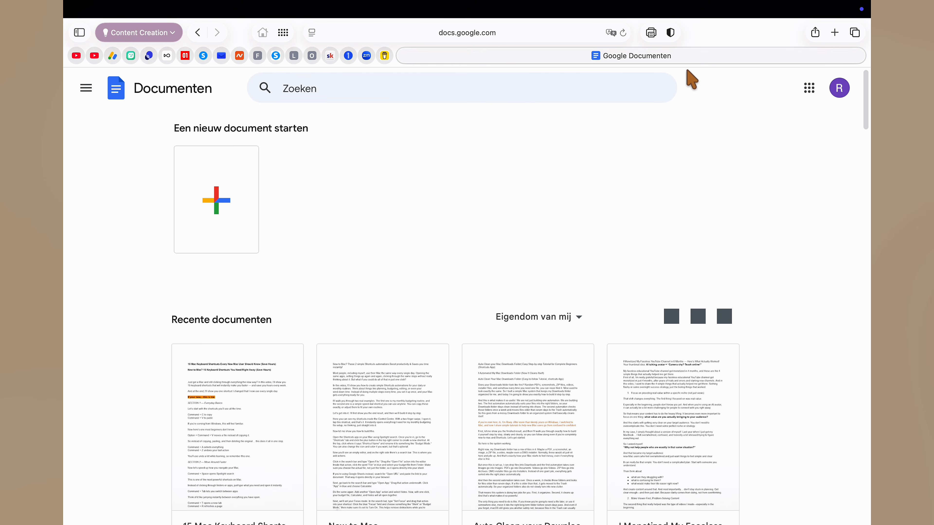
Step: Go to Google Spreadsheets from the Google apps and open the Budget 2026 spreadsheet
click(809, 88)
scroll(754, 200, down, 5)
scroll(750, 206, down, 2)
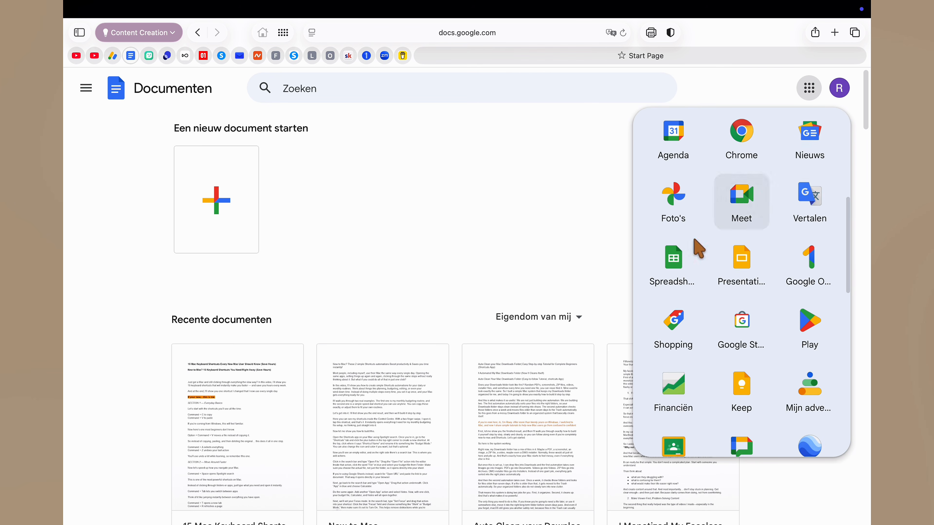
click(670, 269)
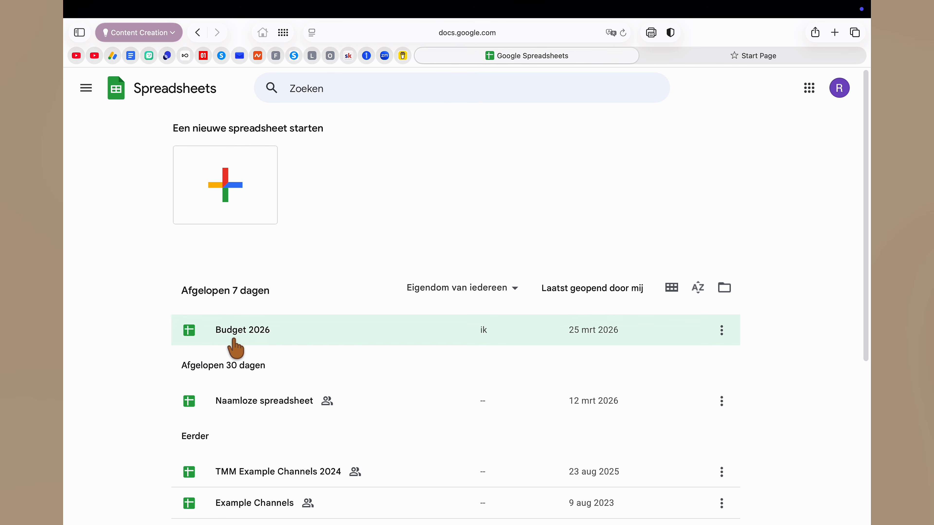
click(232, 340)
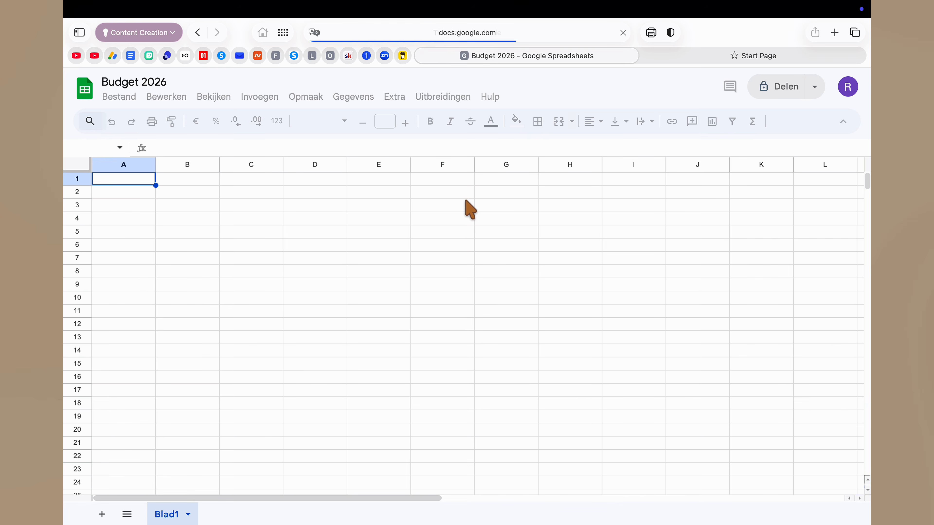
Step: Copy the Budget 2026 spreadsheet's web address and paste it into the Open URLs action back in Shortcuts
click(472, 35)
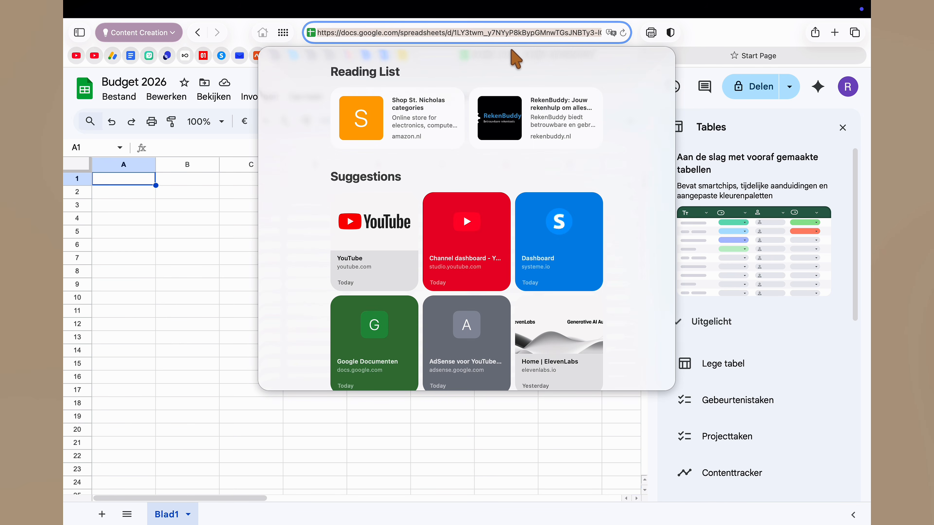
key(ctrl+Up)
click(488, 57)
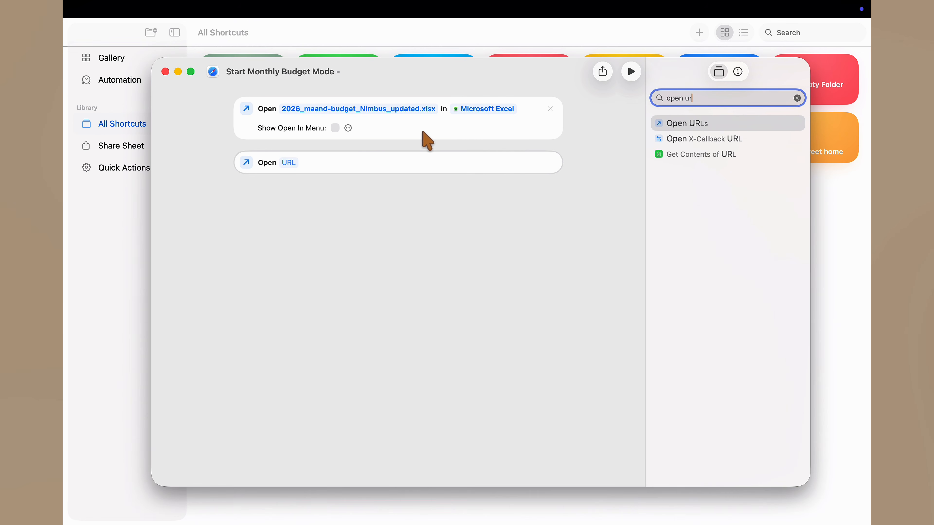
click(291, 163)
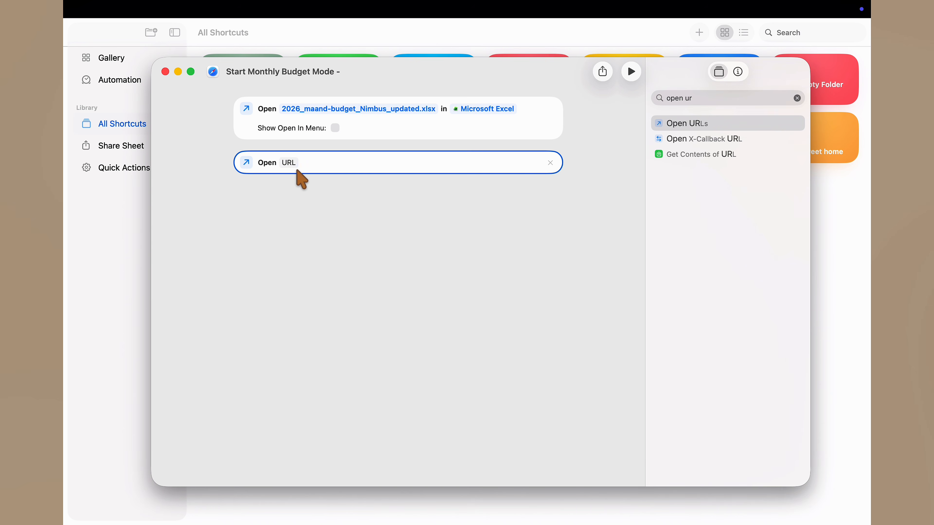
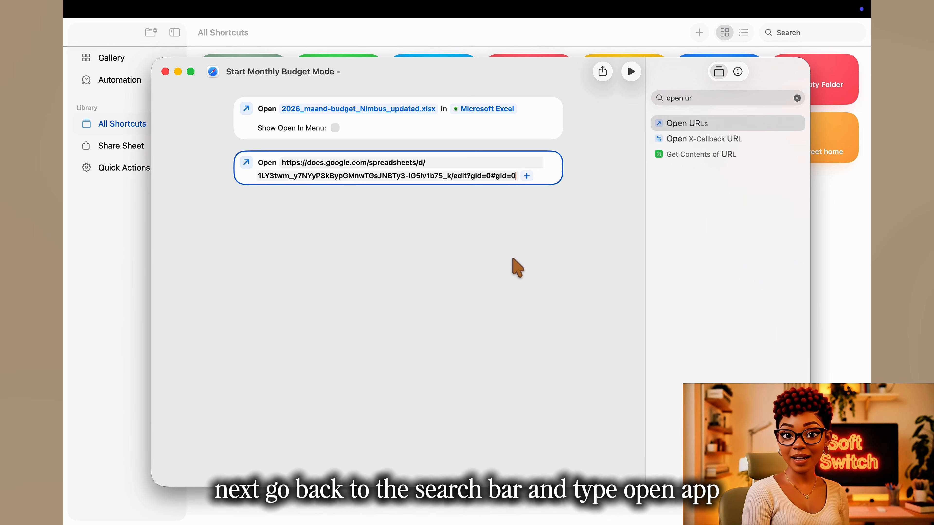
Step: Add an Open App action below the Open URLs action and set its app to Calculator
click(797, 99)
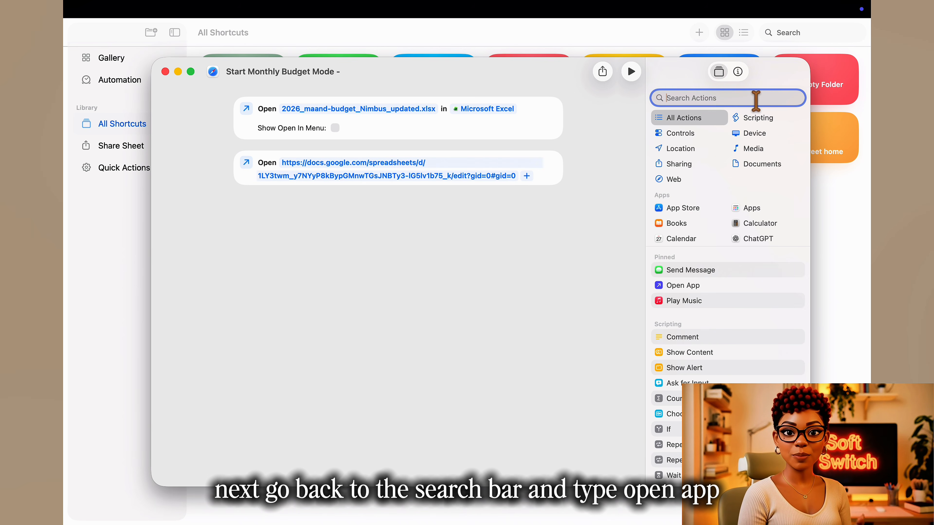
text(open ap)
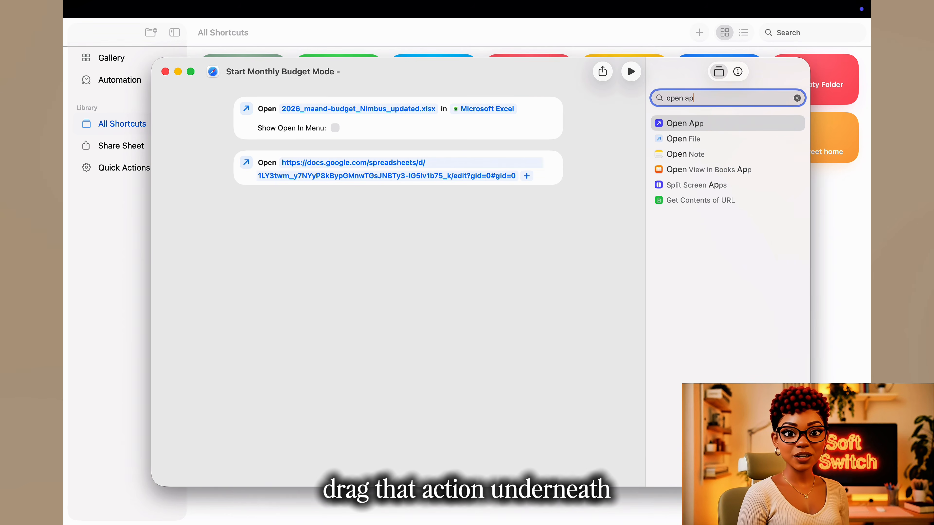
drag(714, 127, 299, 202)
click(288, 208)
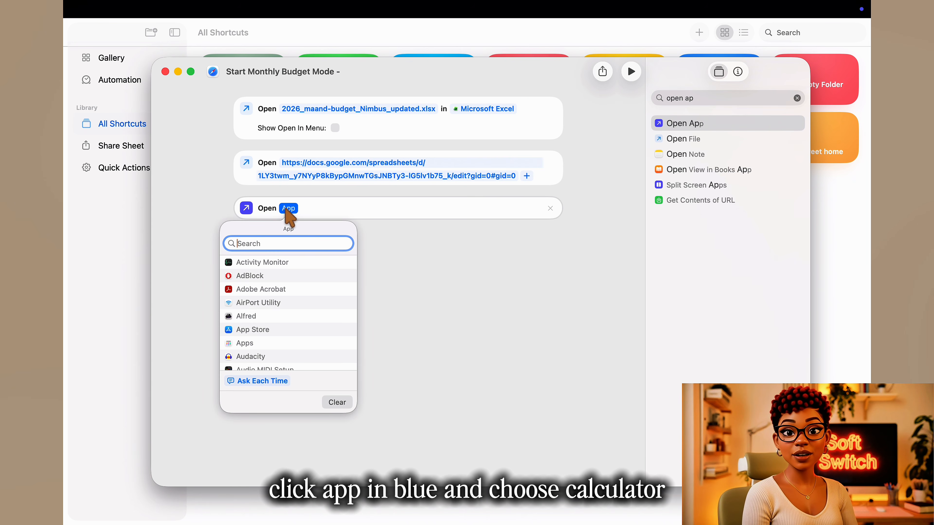
text(ca)
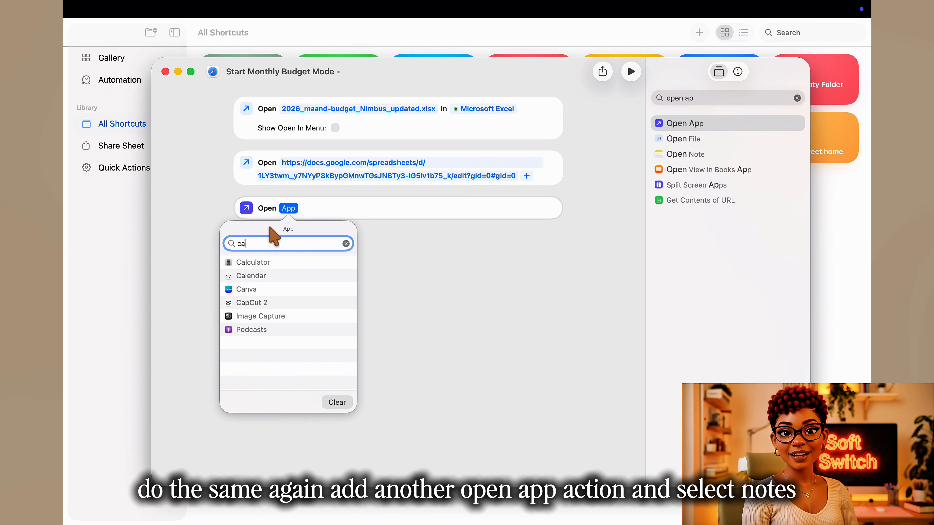
click(265, 263)
Step: Add another Open App action below the Calculator one and set its app to Notes
drag(680, 130, 347, 277)
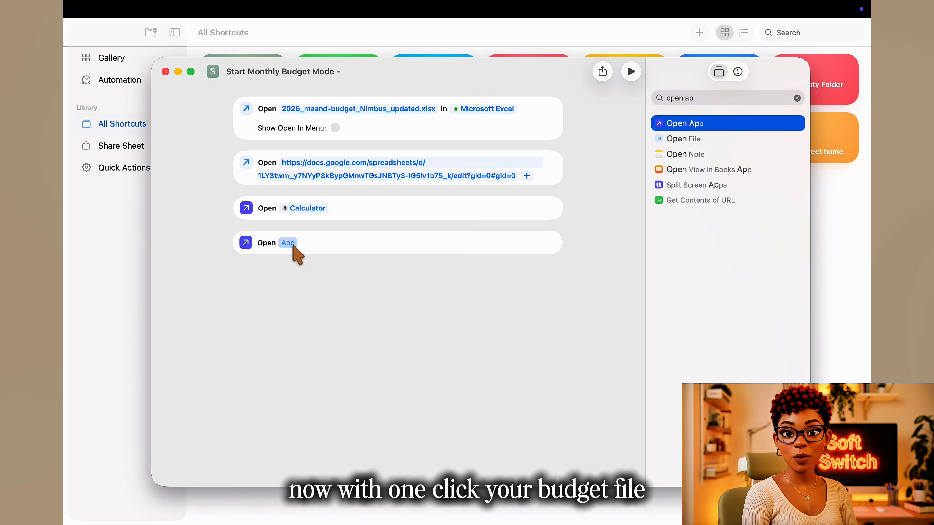
click(288, 243)
text(not)
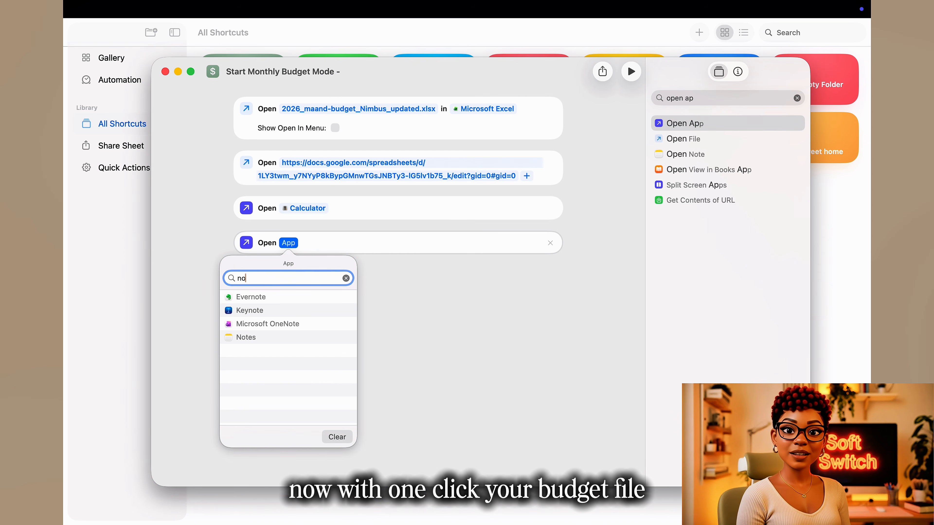
click(249, 338)
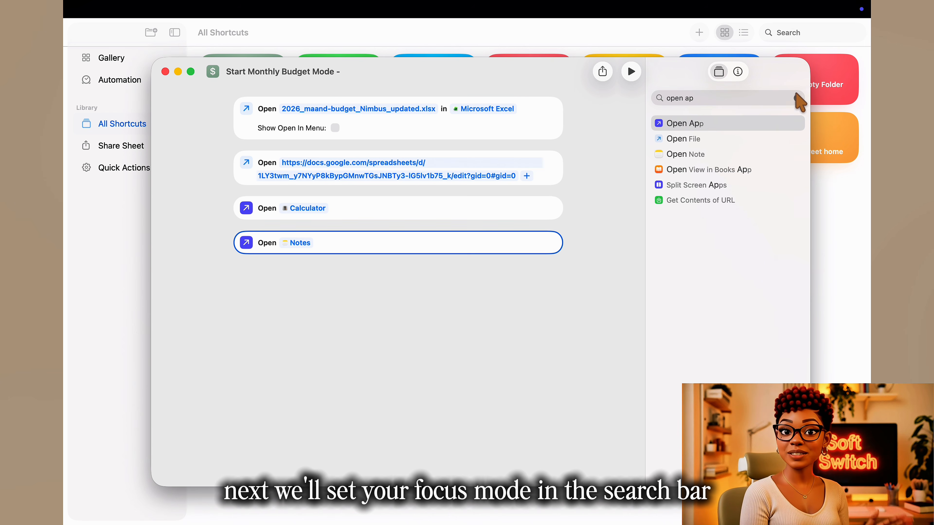
Step: Add a Set Focus action below the Notes action and have it turn Reduce Interruptions on until turned off
click(790, 98)
click(796, 98)
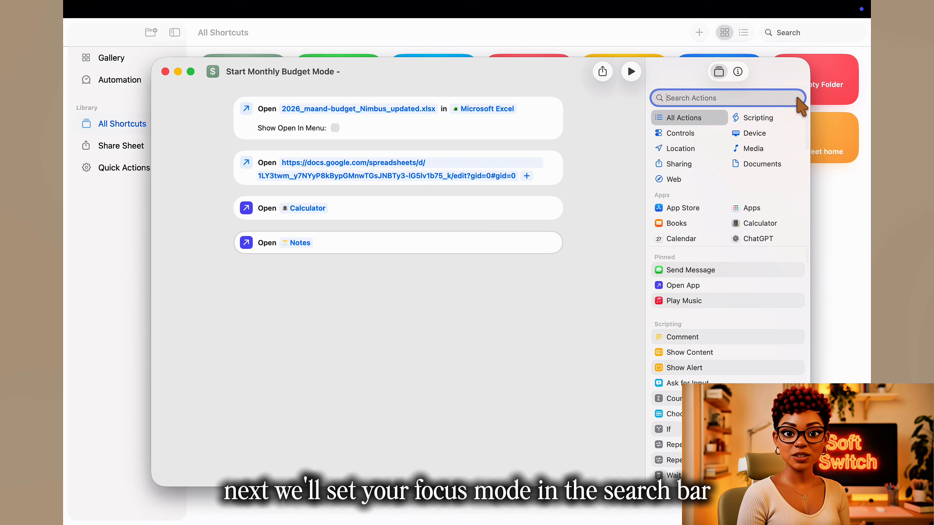
text(s)
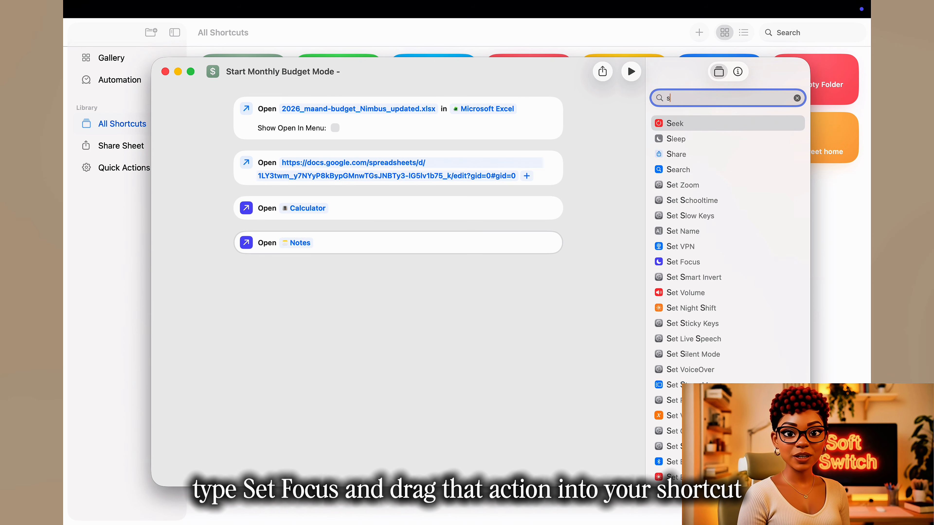
text(et f)
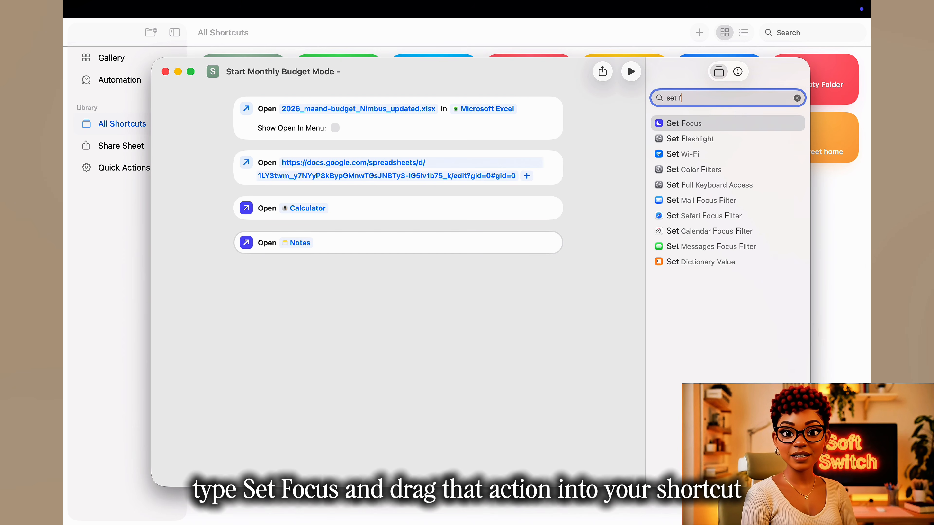
drag(708, 124, 350, 283)
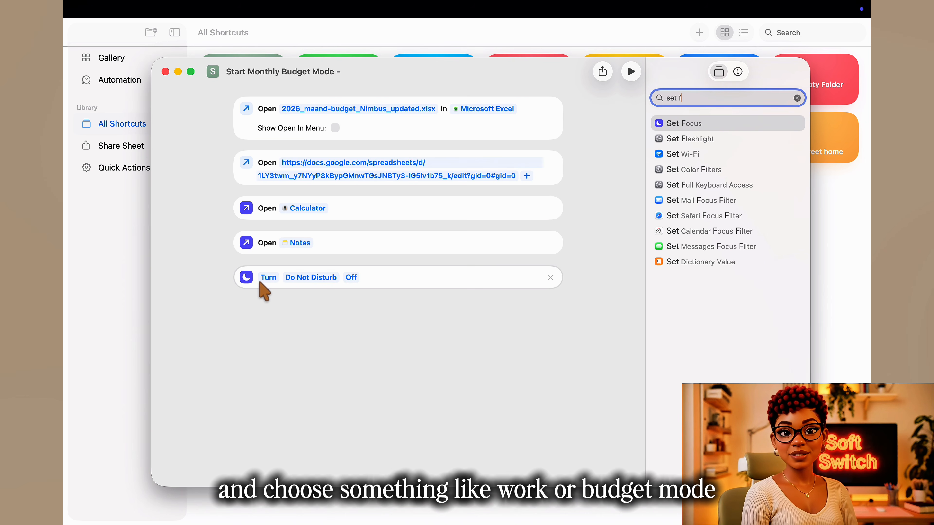
click(306, 278)
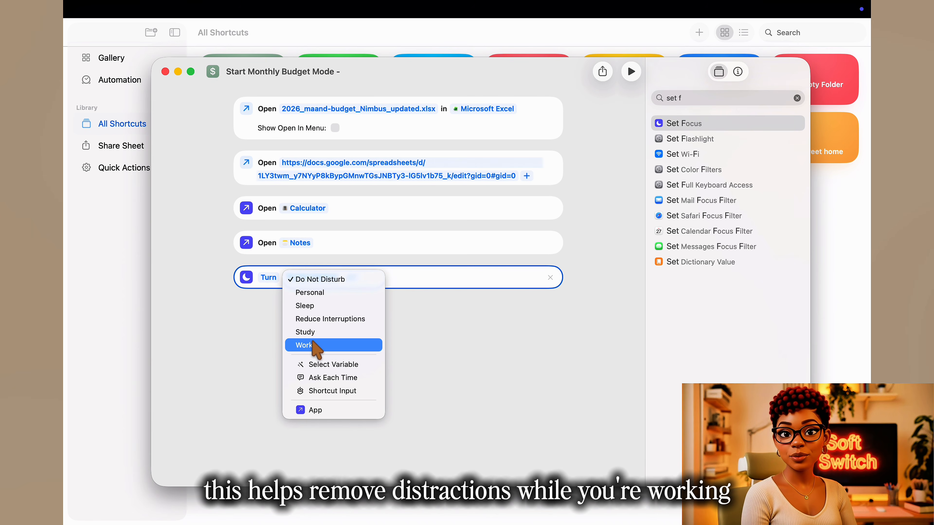
click(323, 320)
click(374, 278)
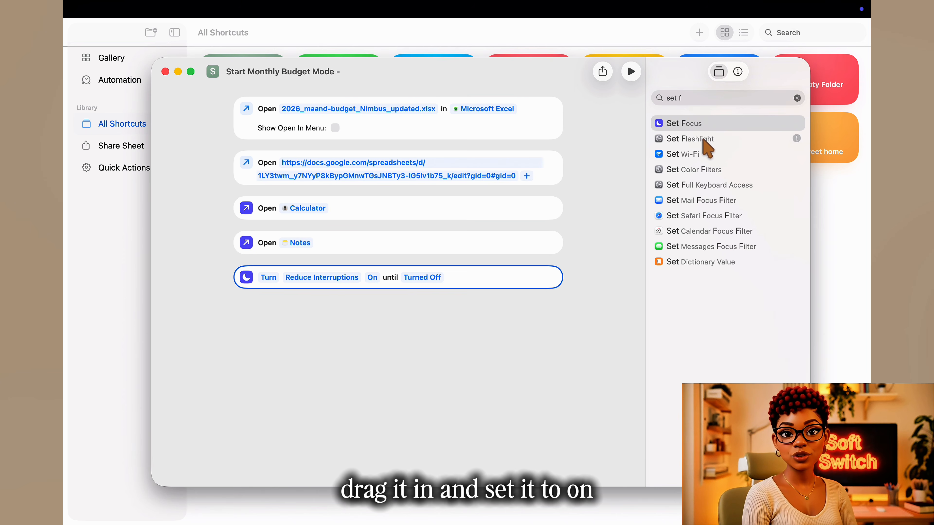
Step: Add a Toggle Background Sounds action below the focus action and set it to turn background sounds on
click(789, 99)
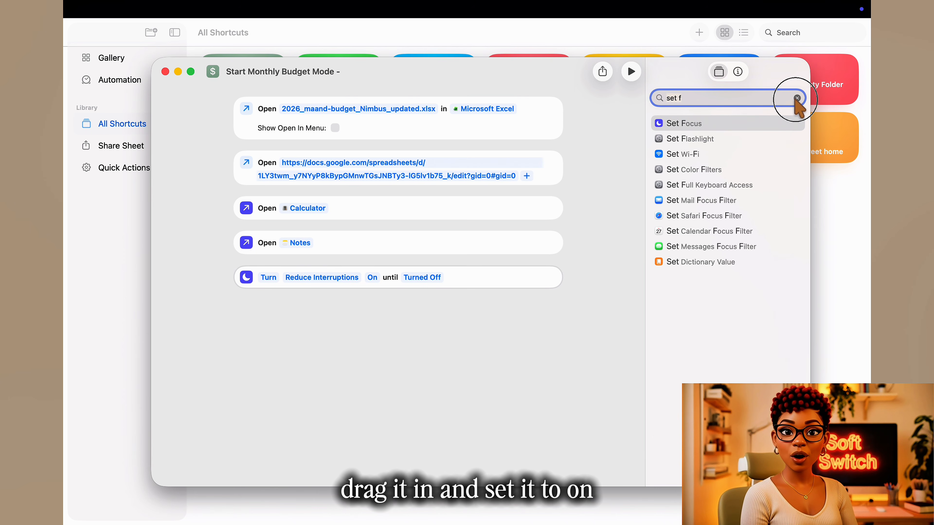
click(796, 97)
text(bac)
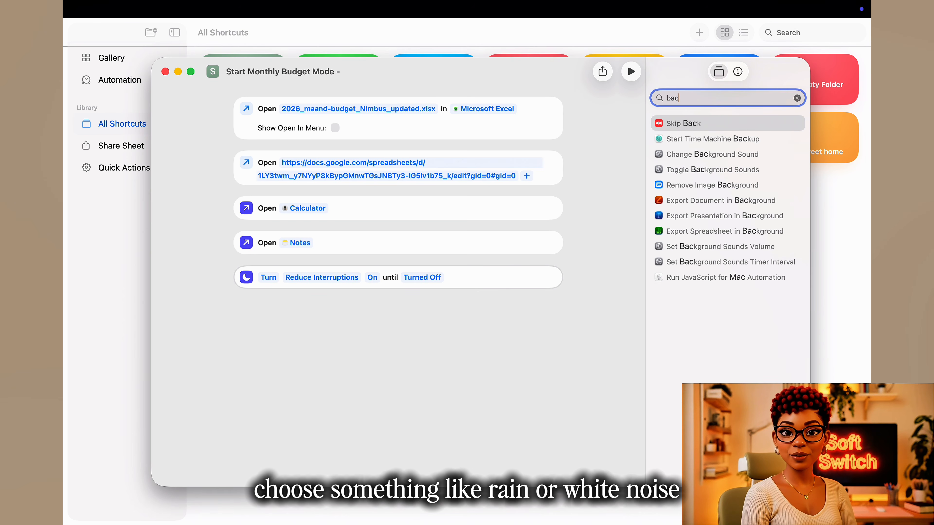
text(kgro)
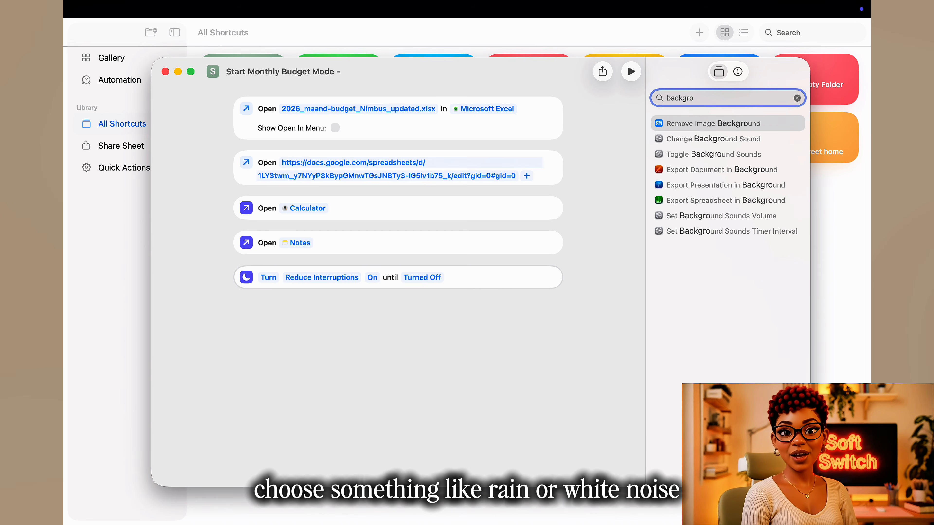
drag(728, 154, 474, 320)
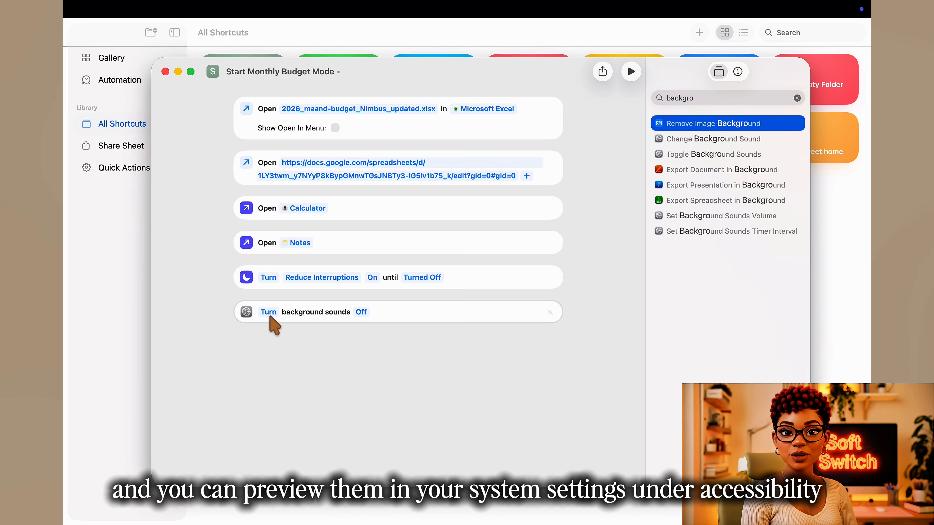
click(360, 314)
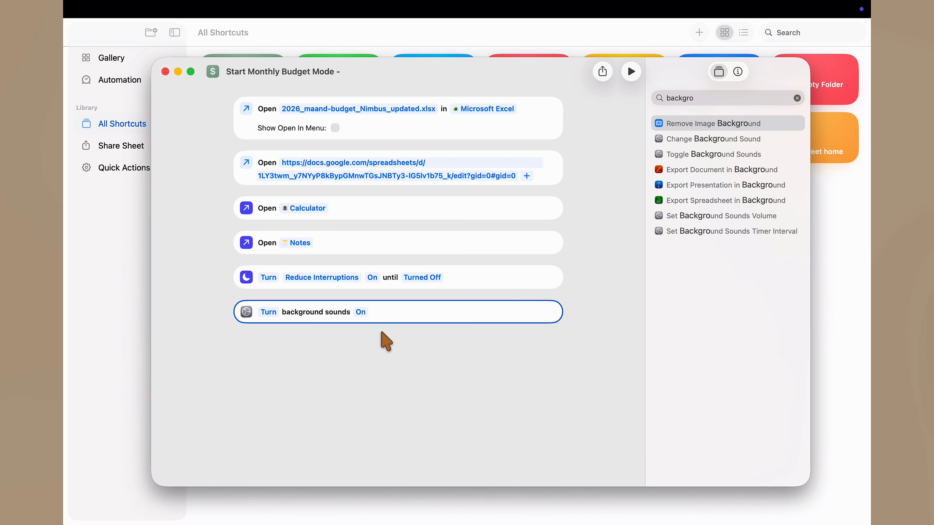
Step: Switch to System Settings and open the background sound choices in the Accessibility audio settings
key(ctrl+Up)
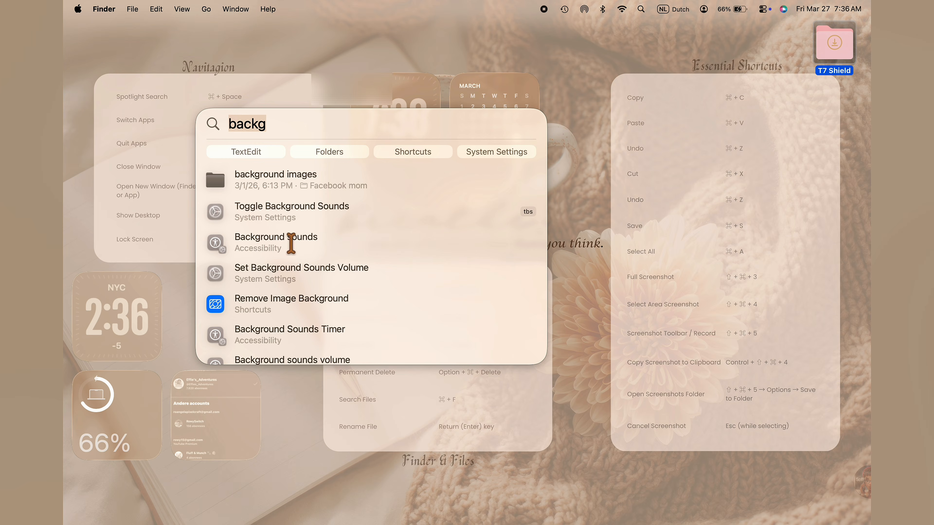
click(291, 242)
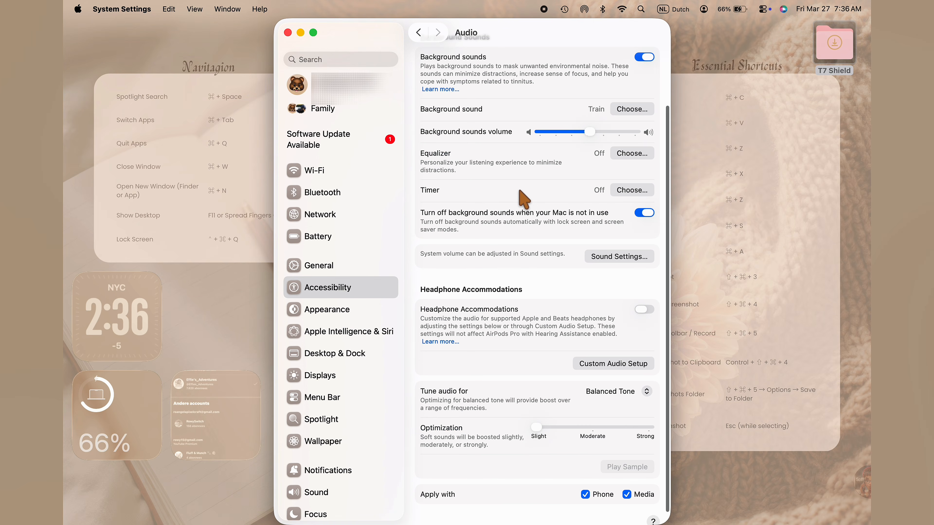
click(631, 182)
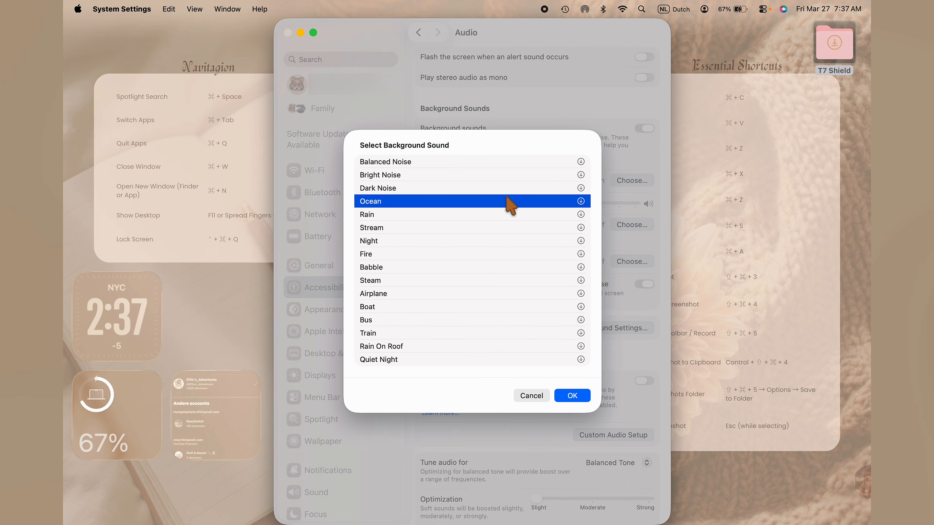
Step: Preview several background sounds, including Fire, Steam, Train, Rain On Roof, Quiet Night, Bright Noise, Ocean and Rain
click(432, 217)
click(430, 258)
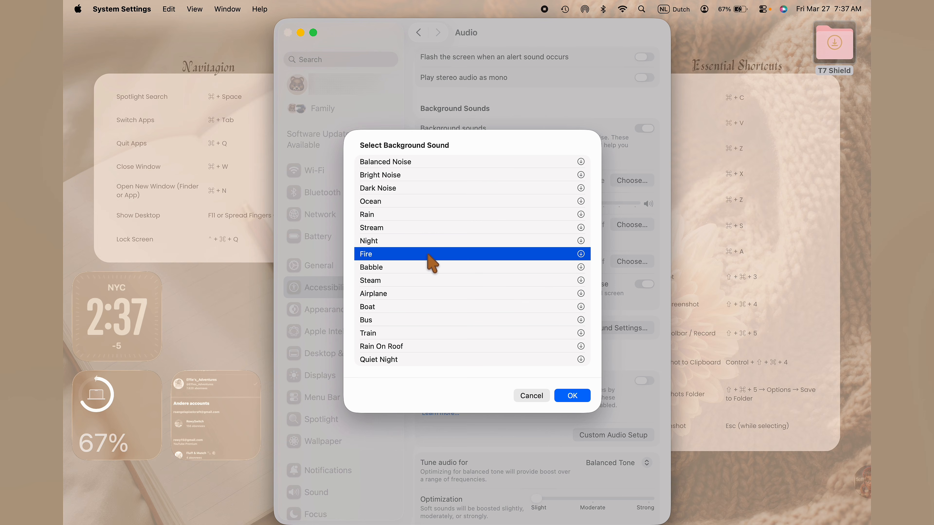
click(427, 284)
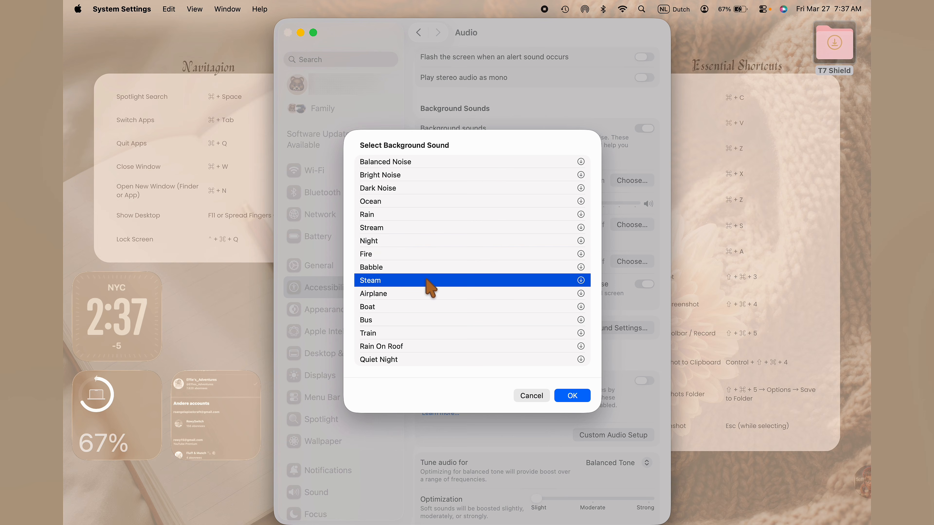
click(436, 335)
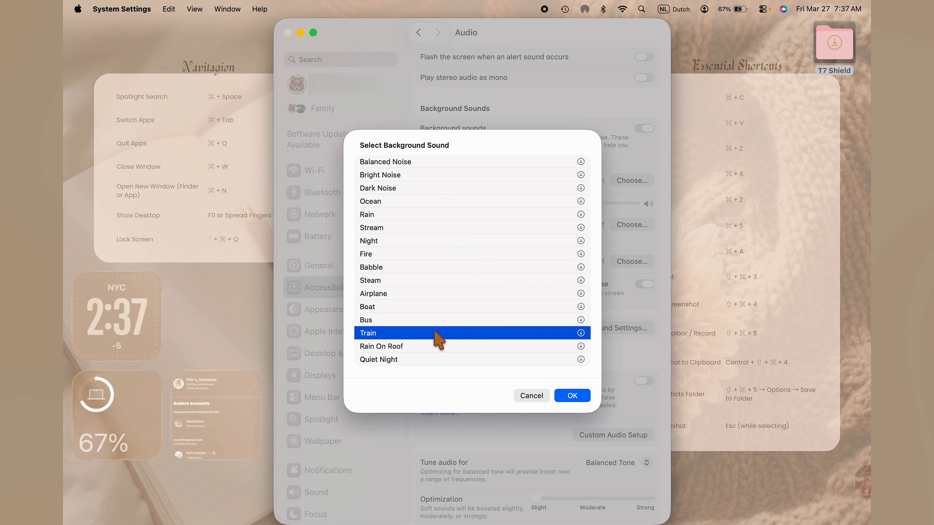
click(437, 346)
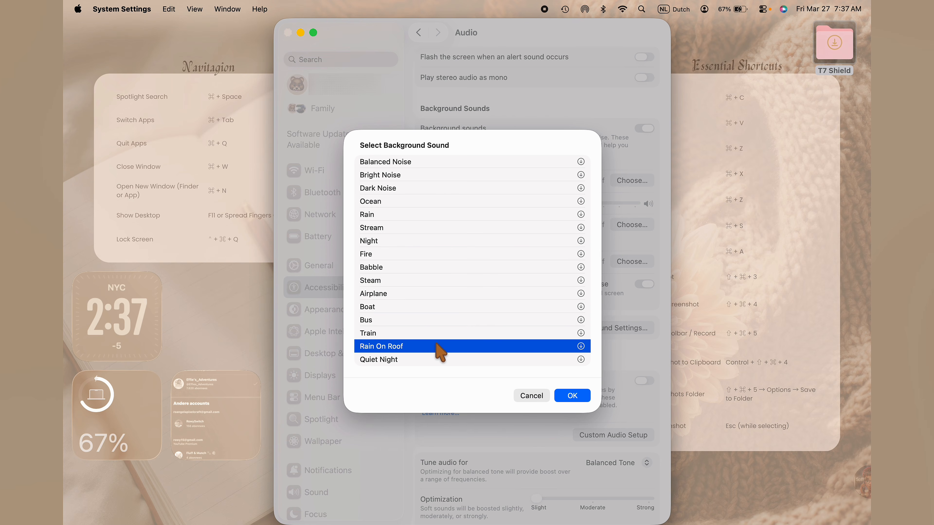
click(443, 360)
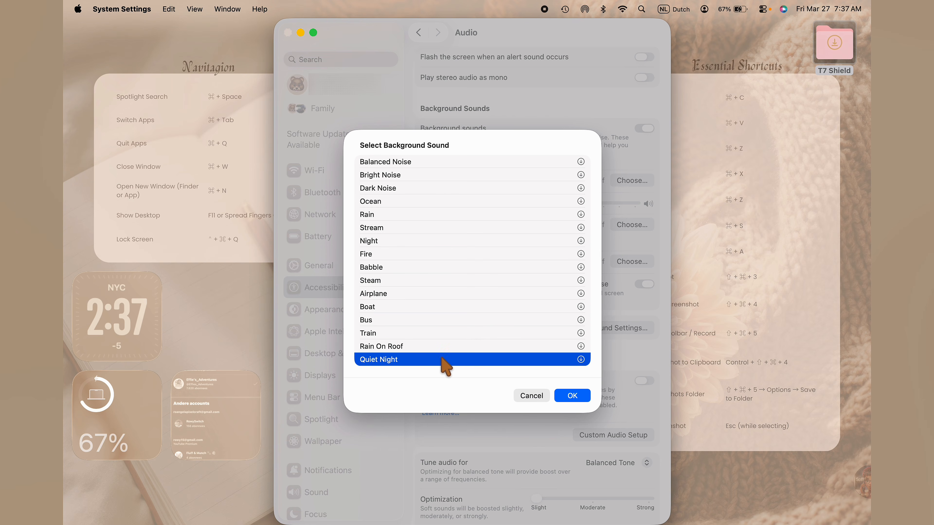
click(419, 164)
click(422, 176)
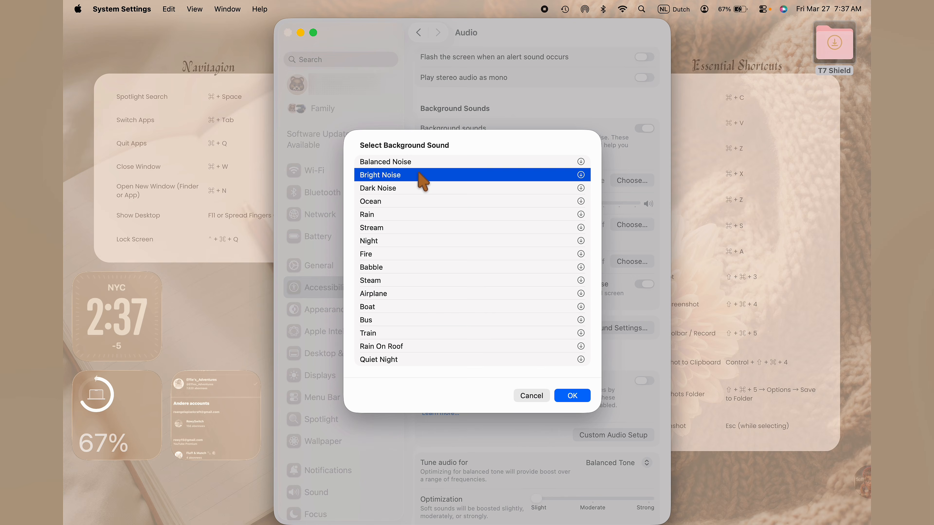
click(427, 190)
click(427, 202)
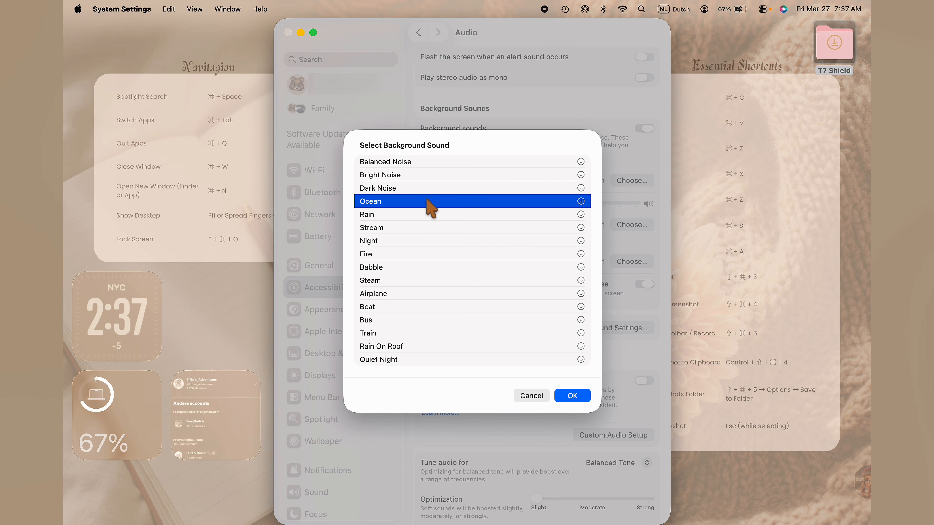
click(434, 217)
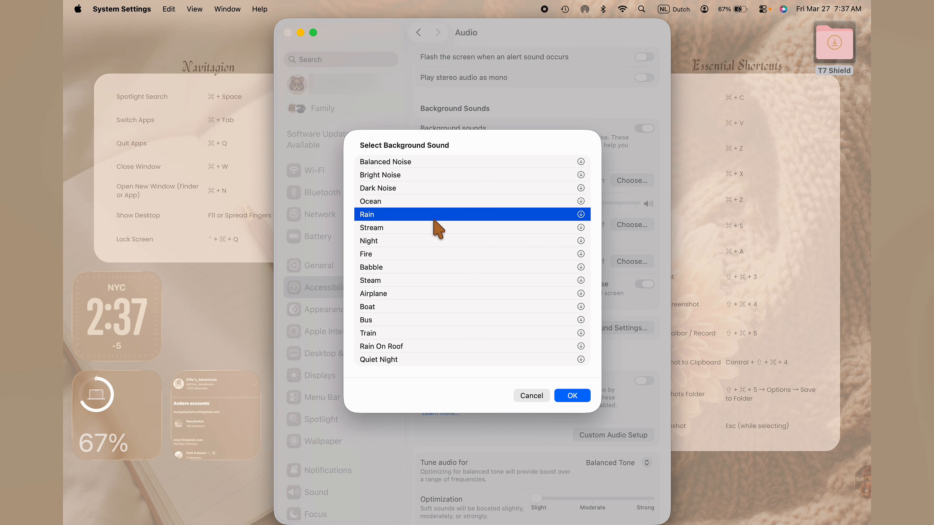
click(440, 229)
Step: Set the background sound to Rain and turn background sounds off
click(438, 213)
click(567, 397)
click(644, 128)
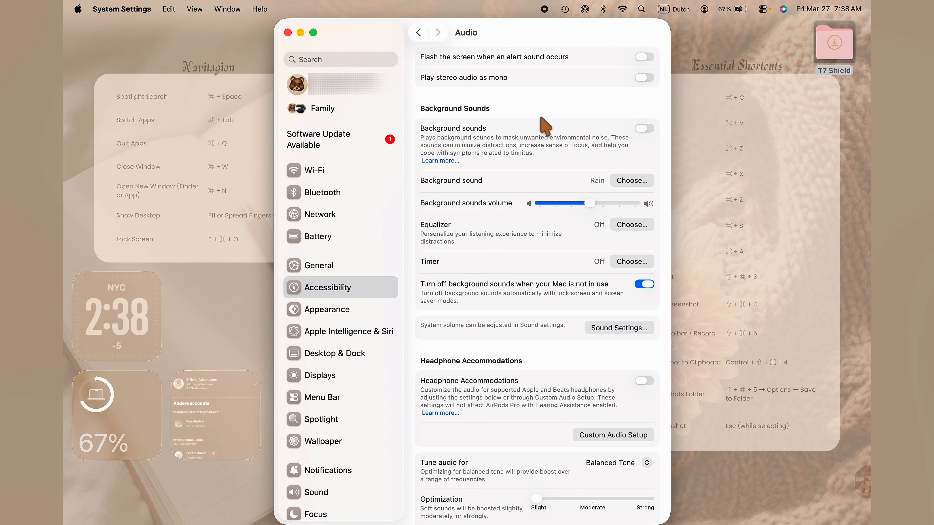
Step: Close System Settings and return to the shortcut being edited in Shortcuts
click(288, 32)
key(ctrl+Up)
click(457, 60)
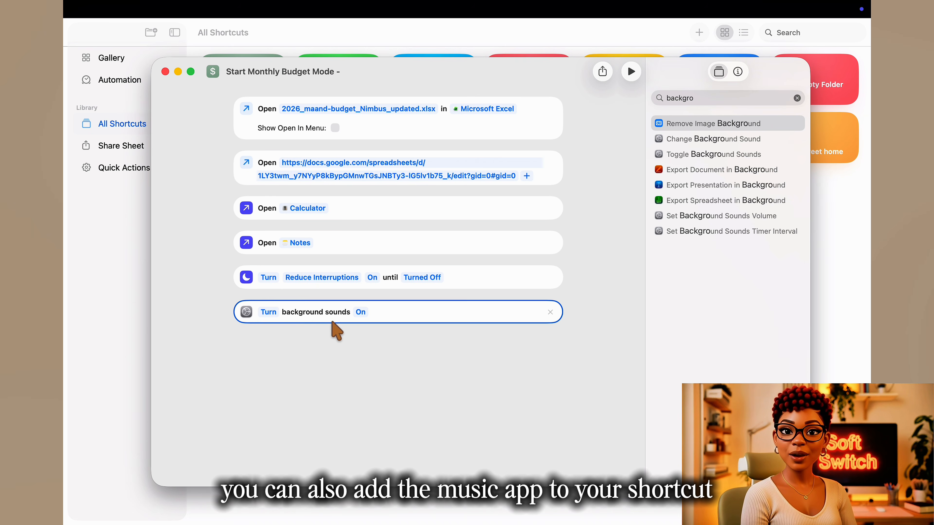
Step: Try out a Play Music action at the end of the shortcut, look at its playlist choices, and remove it
click(797, 97)
text(music)
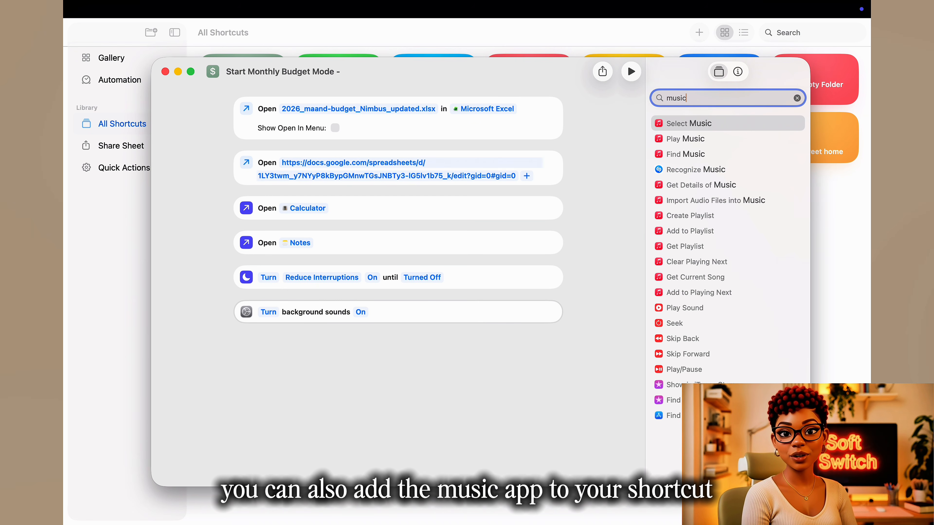
drag(705, 141, 417, 371)
click(288, 346)
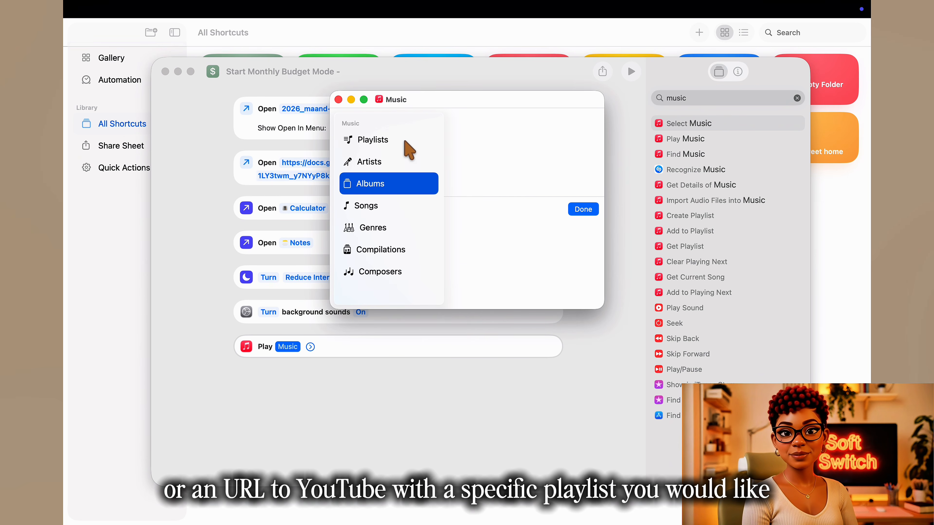
click(382, 147)
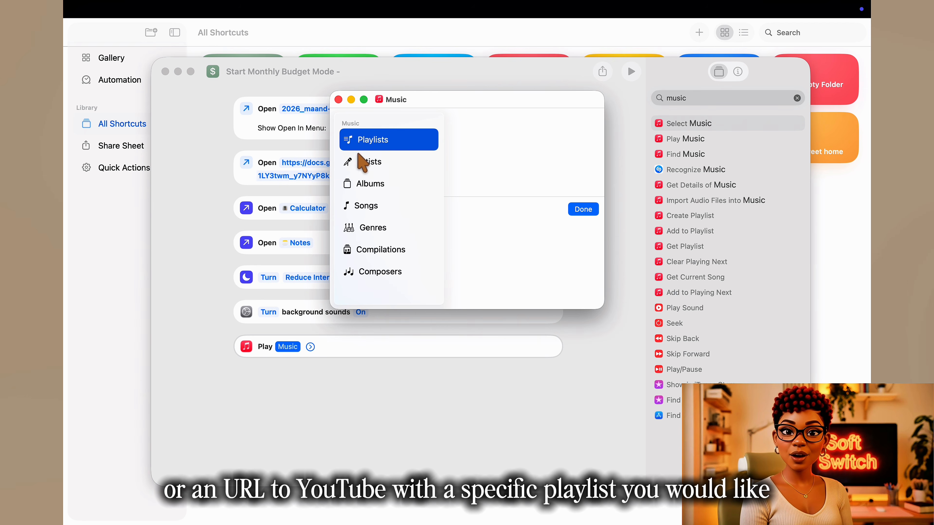
click(339, 99)
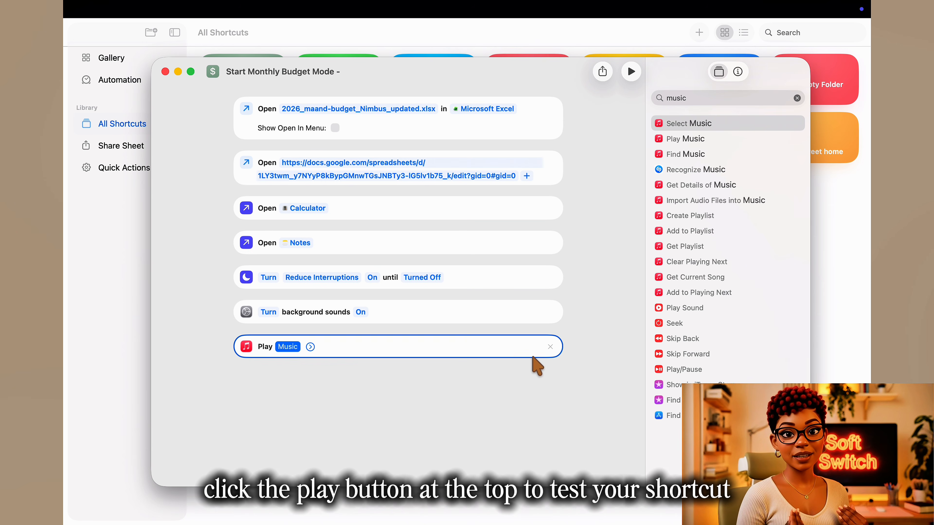
click(551, 346)
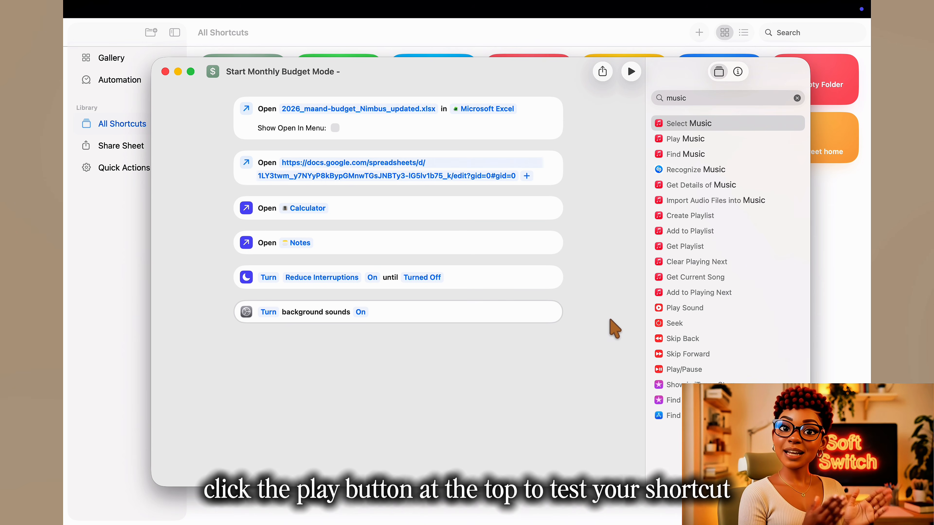
Step: Test-run the shortcut and bring the opened Excel budget workbook and Calculator together on screen
click(631, 71)
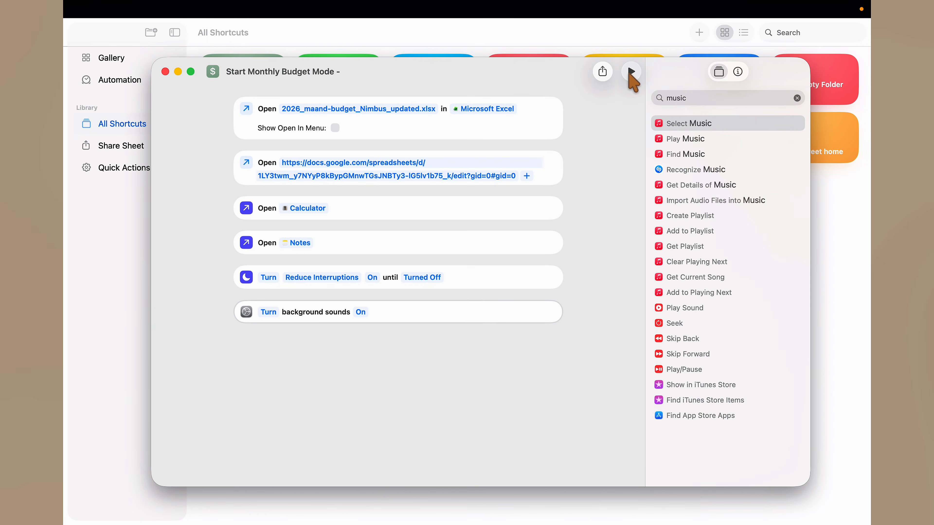
click(630, 75)
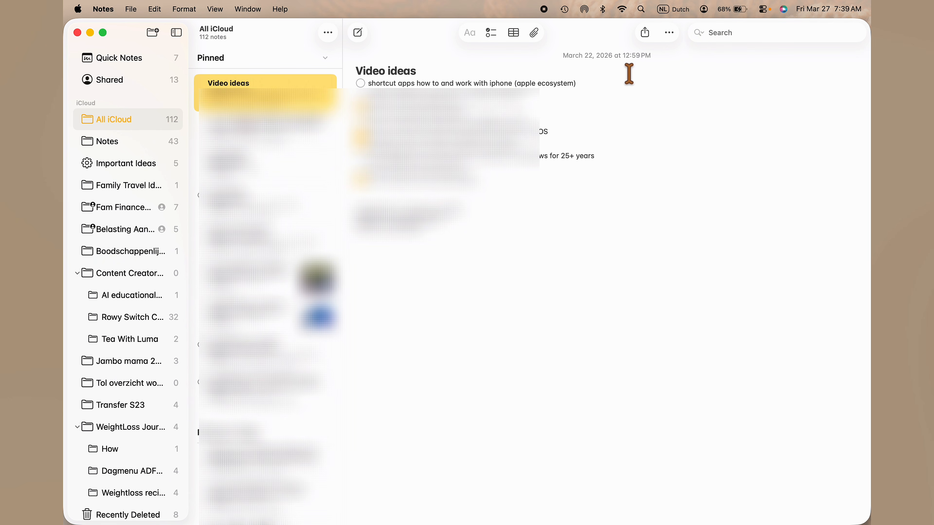
mouse_move(69, 167)
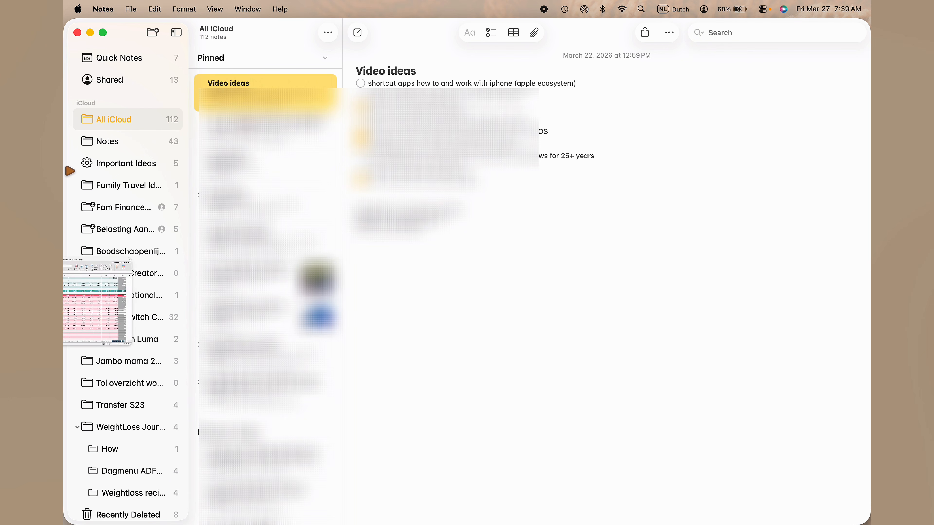
click(96, 294)
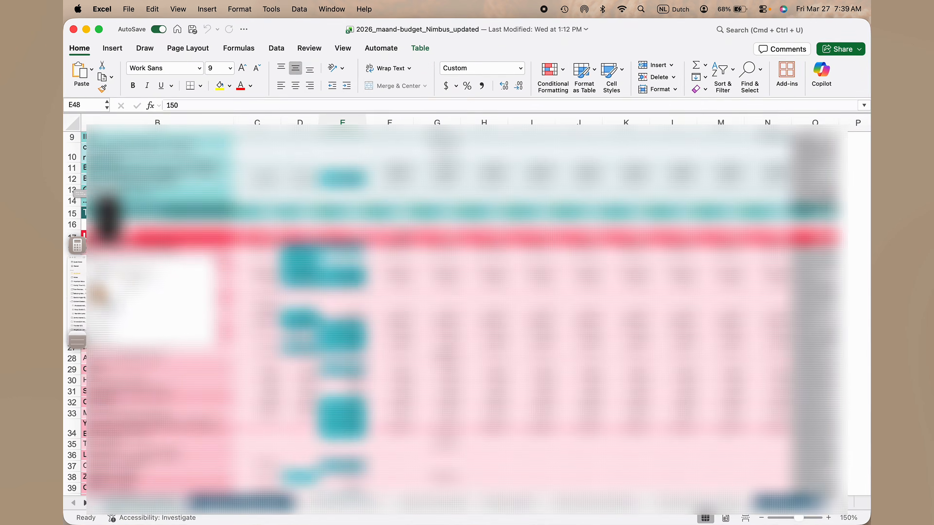
drag(108, 222, 791, 349)
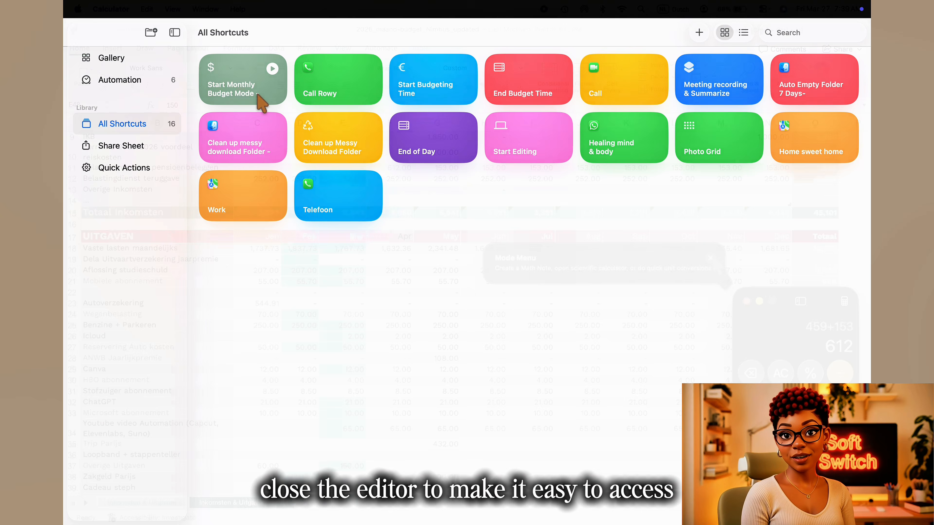
Step: Add the "Start Monthly Budget Mode -" shortcut to the Dock
right_click(261, 97)
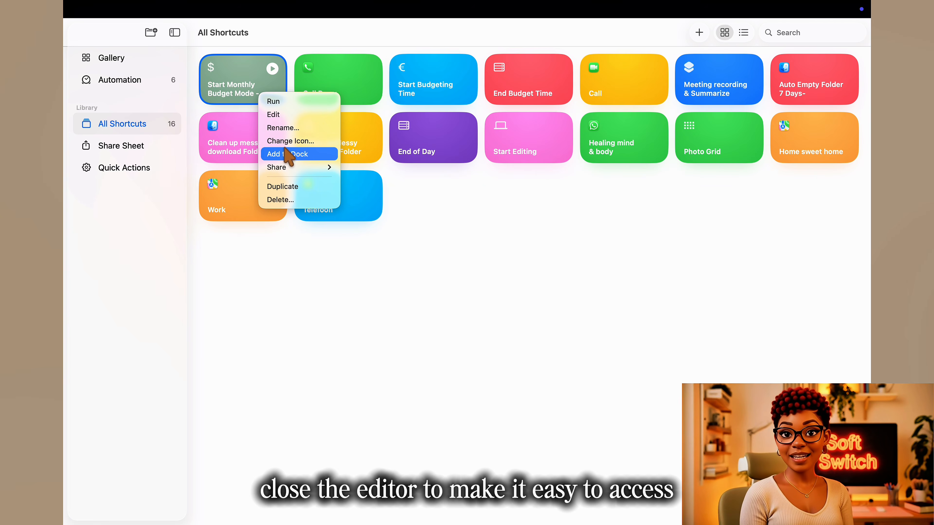
click(289, 154)
mouse_move(585, 523)
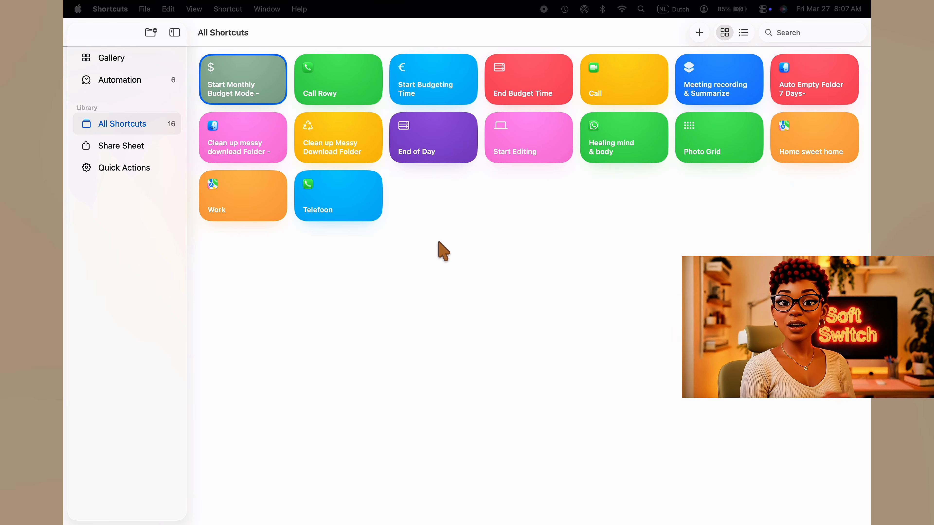
Step: Open the widget gallery from Notification Center and show the available Shortcuts widgets
scroll(466, 281, right, 5)
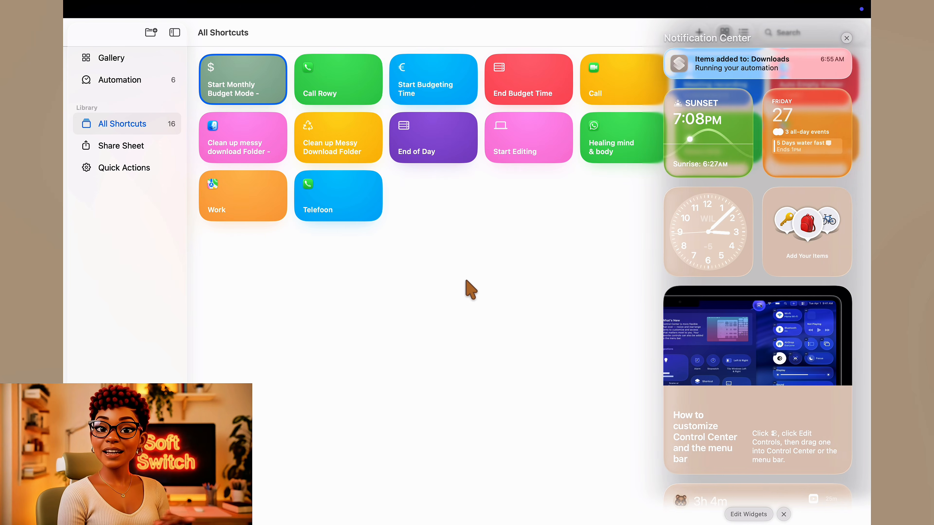
scroll(799, 244, down, 5)
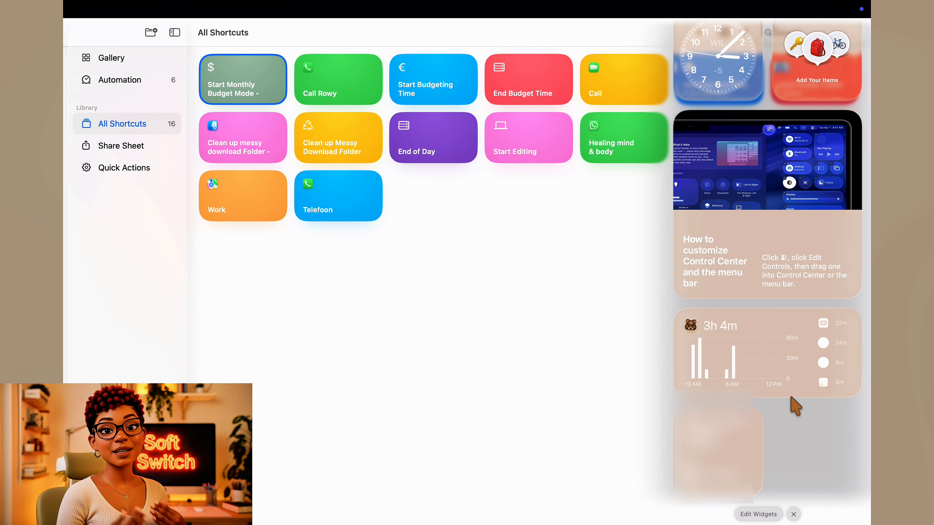
click(768, 518)
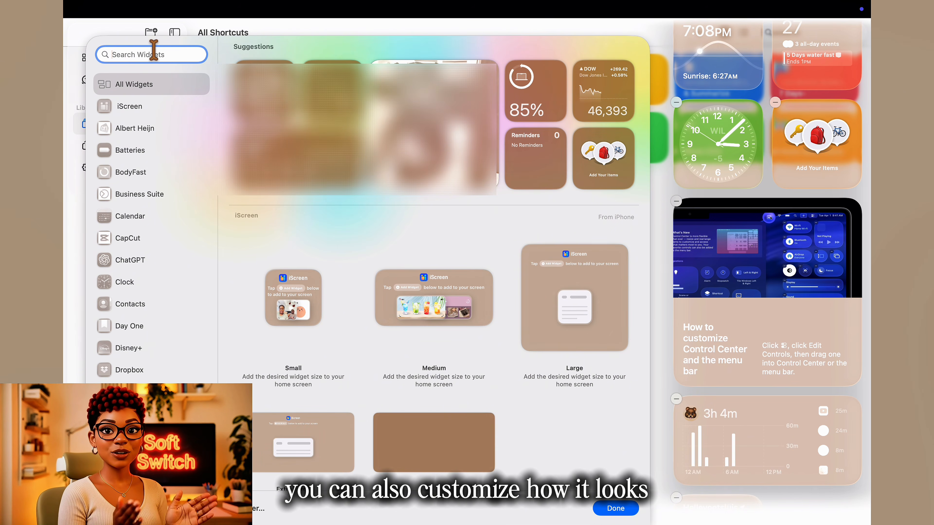
text(sho)
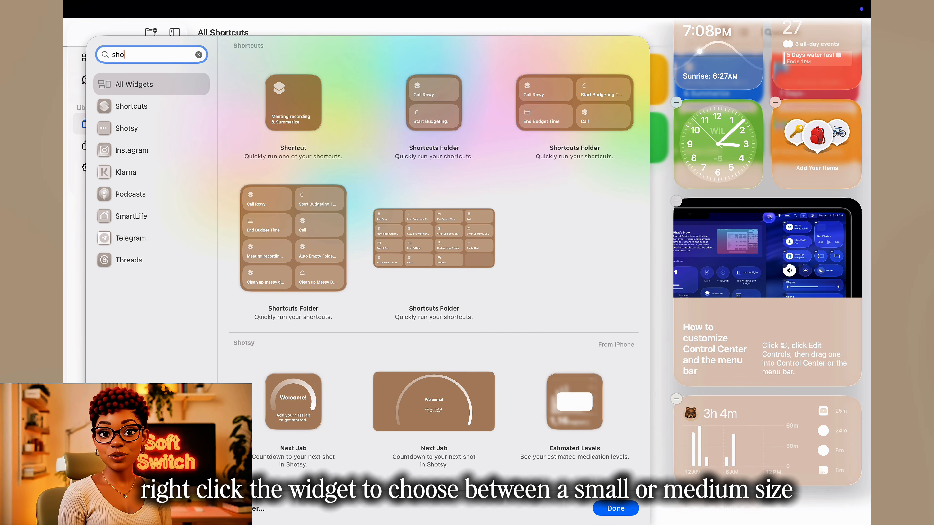
click(137, 107)
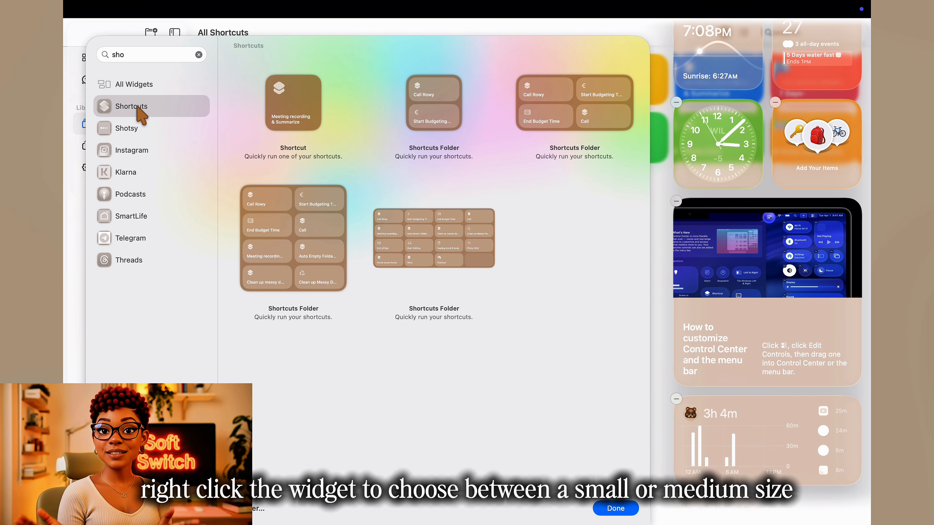
Step: Add the small two-shortcut Shortcuts Folder widget to Notification Center, directly below the clock widget, and finish editing widgets
click(427, 117)
drag(818, 462, 743, 169)
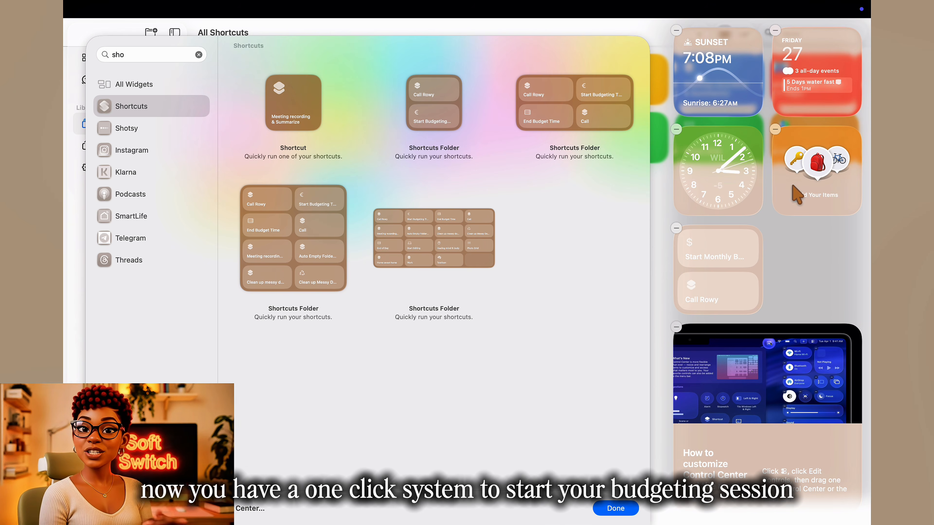
click(629, 509)
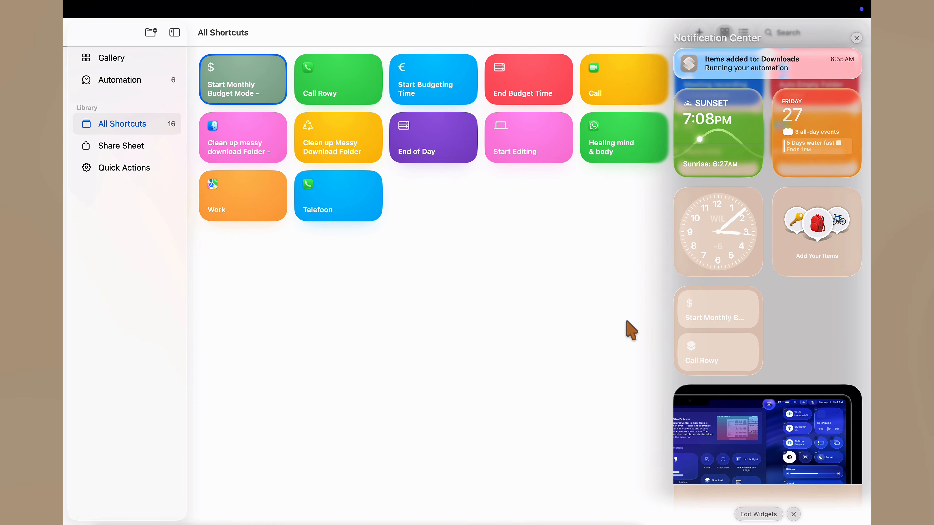
Step: Try another size for the new Shortcuts Folder widget and set it back to small
right_click(715, 350)
click(740, 419)
right_click(716, 349)
click(728, 380)
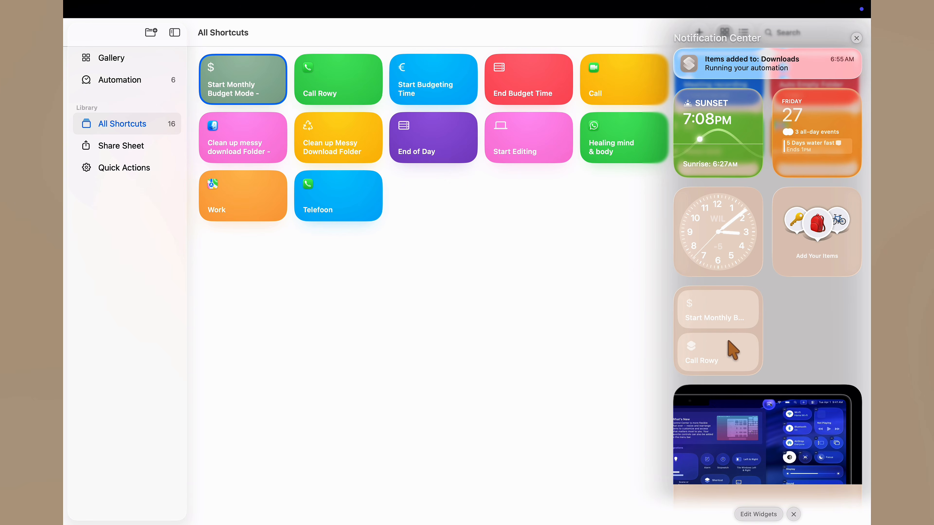
Step: Close Notification Center and return to the full shortcuts library
click(600, 298)
scroll(598, 297, right, 5)
click(598, 298)
scroll(598, 297, right, 5)
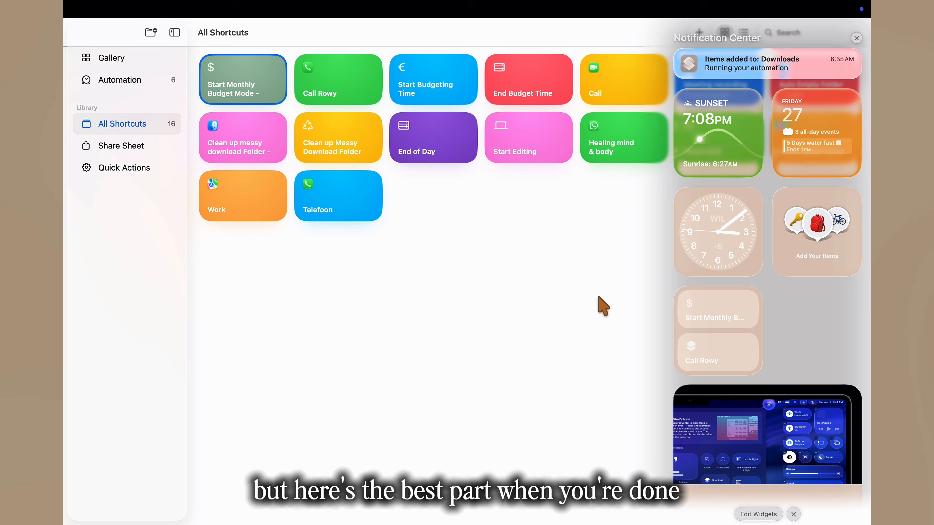
click(598, 297)
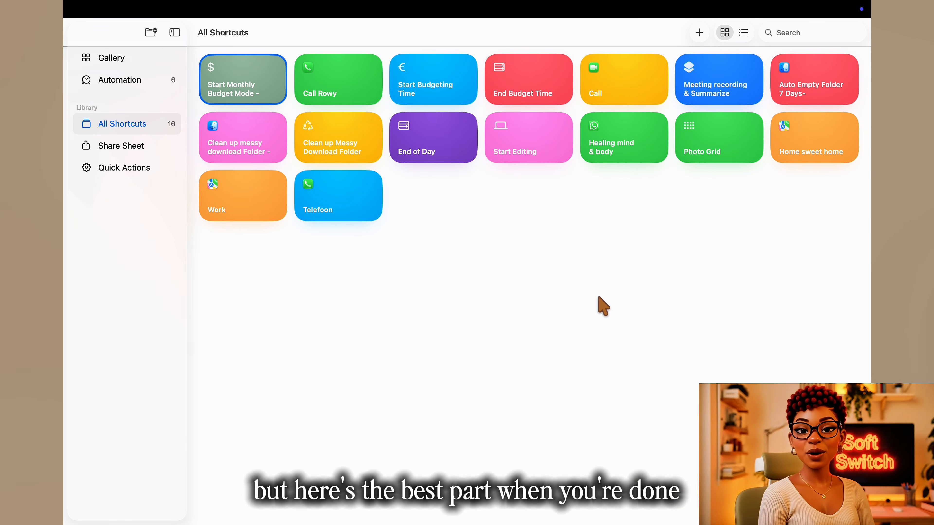
Step: Create a new shortcut named "End Montly Budget Mode -" and give it the checkmark symbol as its icon
click(699, 34)
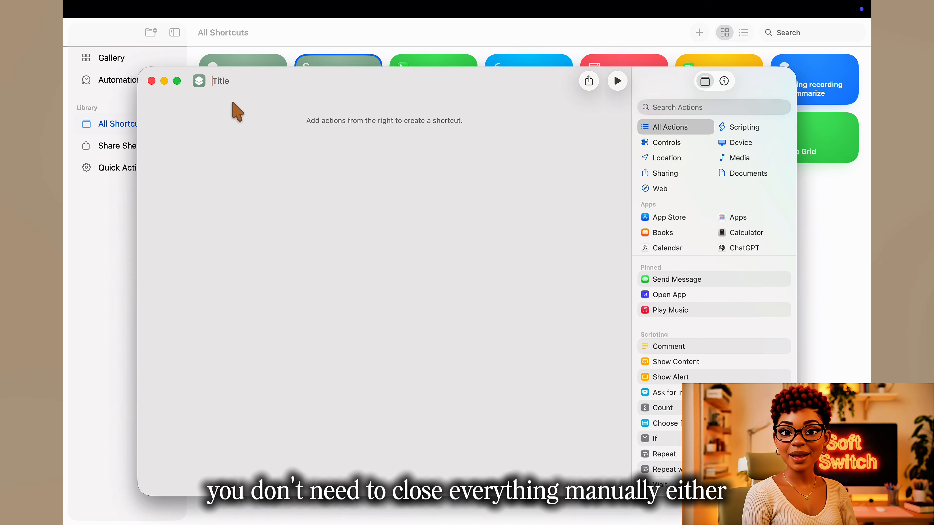
text(End Montly Budget Mode -)
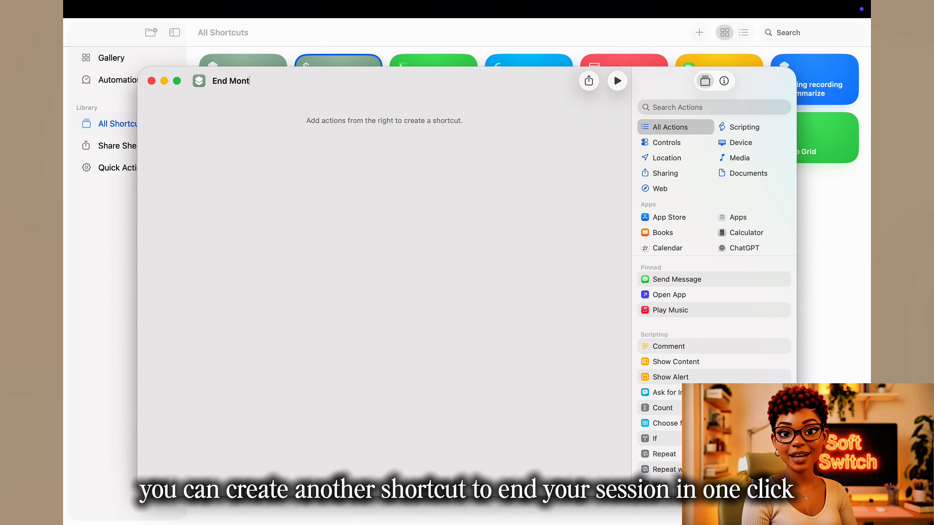
click(200, 83)
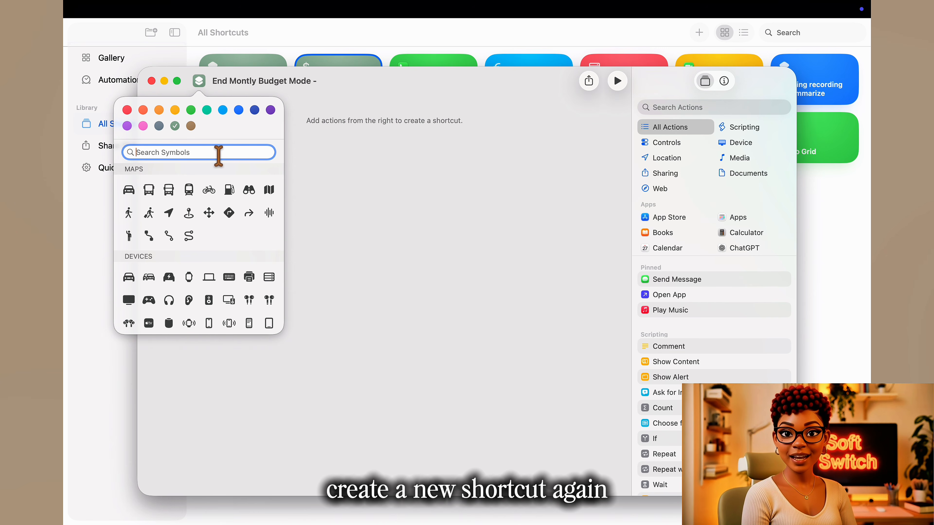
scroll(281, 305, down, 5)
text(che)
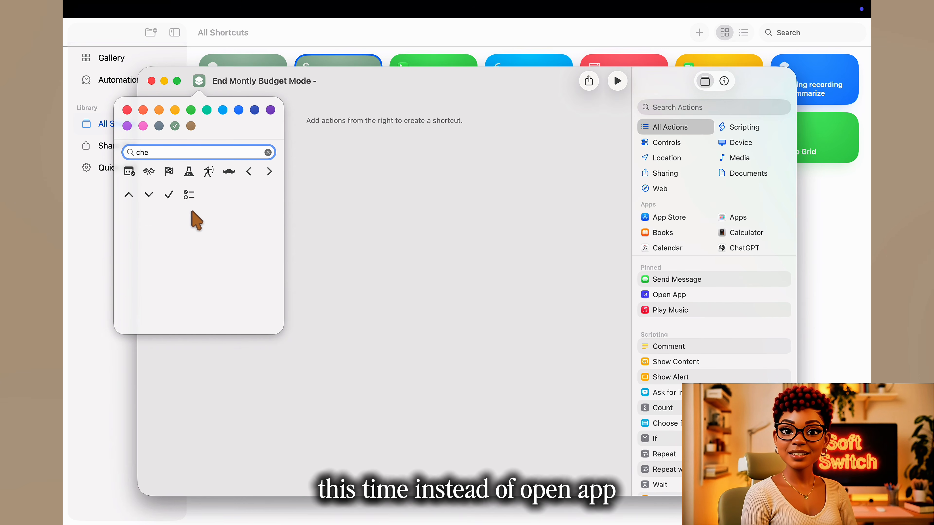
click(169, 195)
click(358, 272)
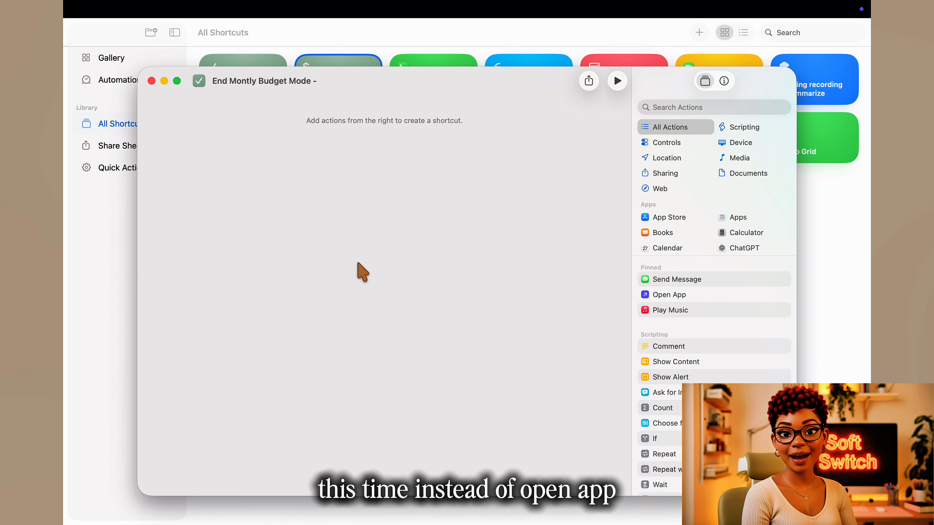
Step: Add a Quit App action to the shortcut and set it to quit Notes
click(691, 107)
text(qui)
drag(692, 142, 378, 130)
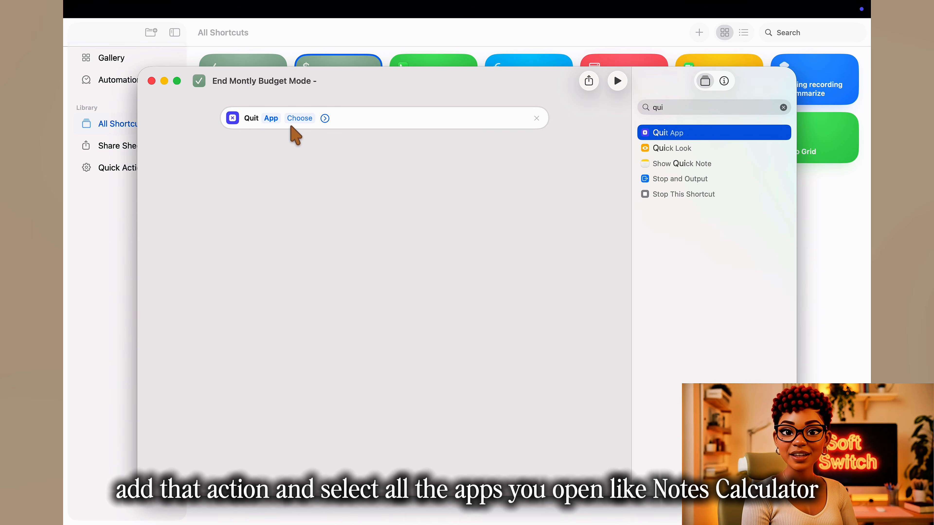
click(296, 120)
text(no)
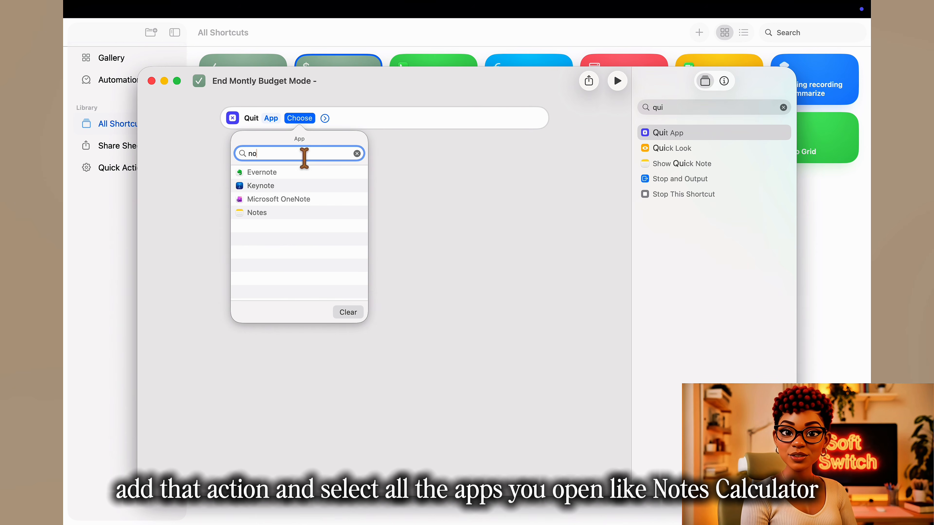
click(258, 212)
Step: Add two more Quit App actions below the Notes one, set to quit Safari and Microsoft Excel
drag(658, 133, 368, 187)
click(305, 156)
text(saf)
click(265, 207)
drag(682, 138, 342, 195)
click(300, 187)
text(exc)
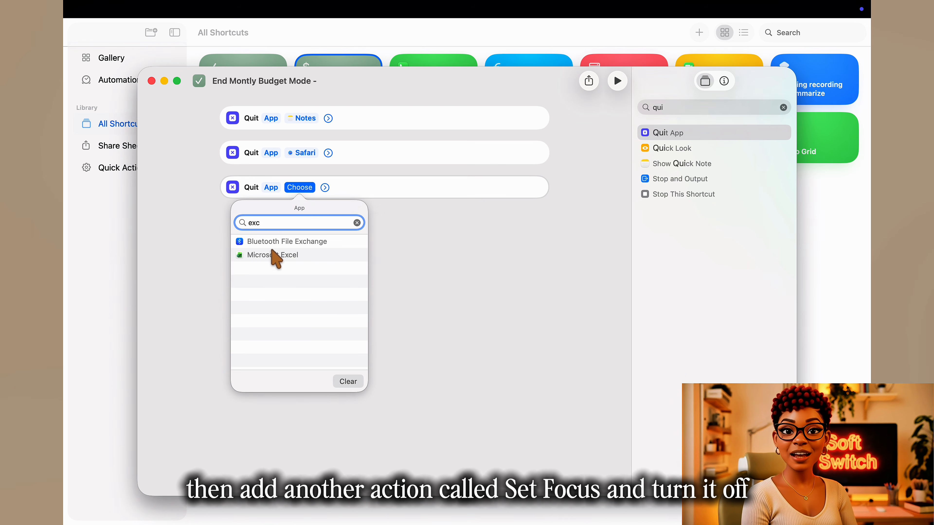
click(280, 255)
Step: Add a fourth Quit App action and set it to quit Calculator
drag(658, 133, 302, 229)
click(300, 223)
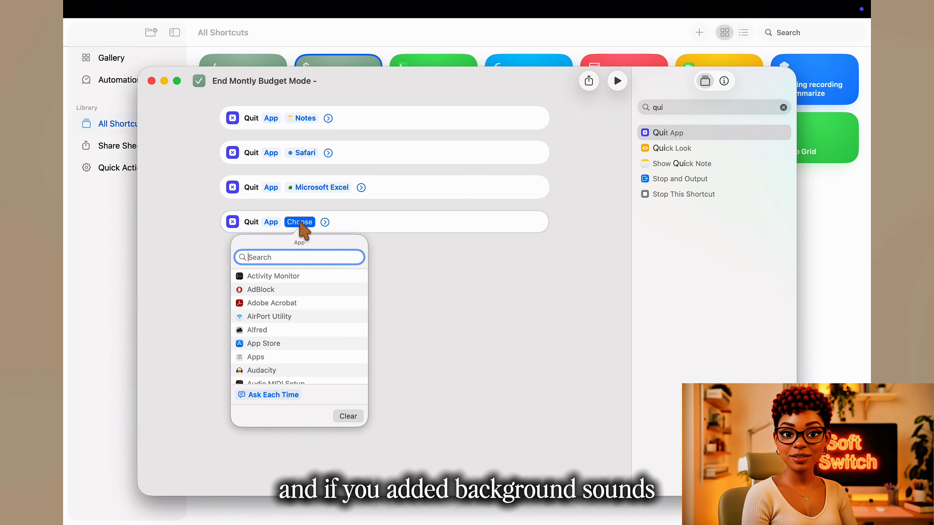
text(cal)
click(274, 276)
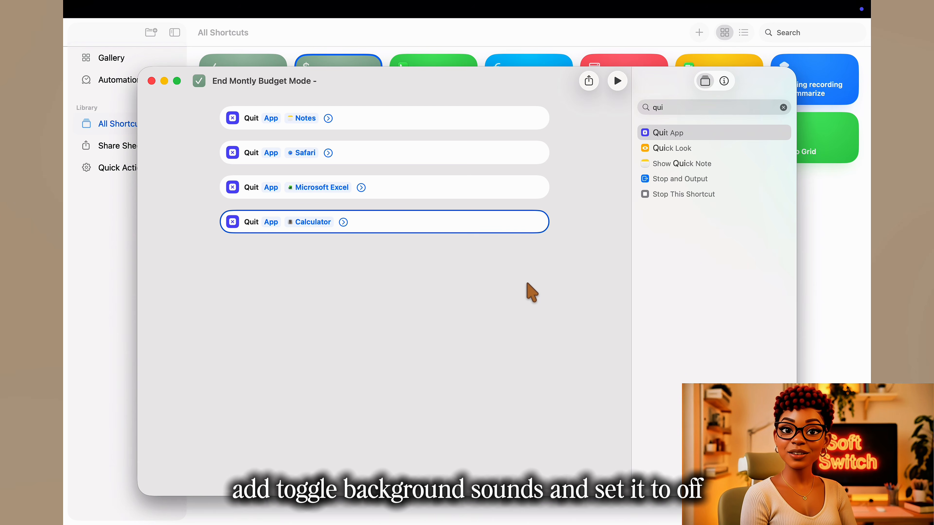
Step: Add a Set Focus action after the Quit App actions that turns Reduce Interruptions off
click(784, 108)
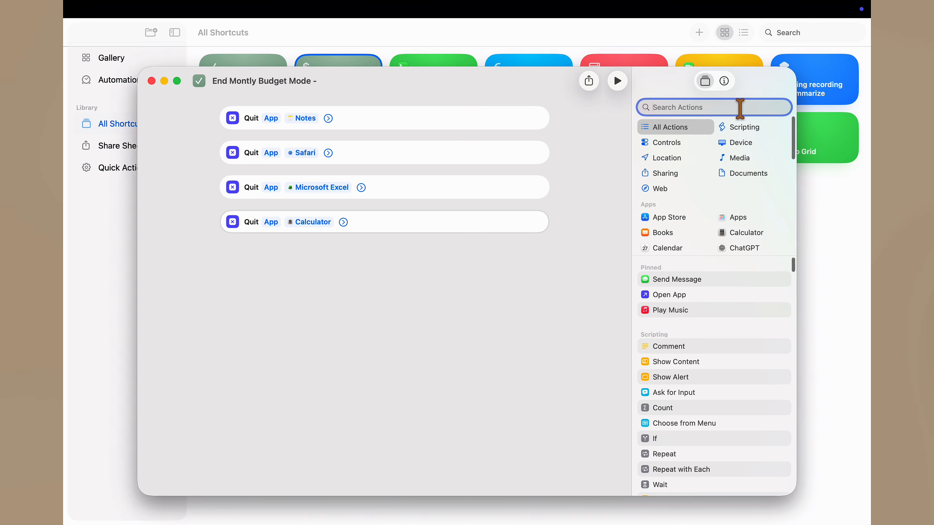
text(set)
drag(662, 184, 324, 262)
click(313, 257)
click(315, 300)
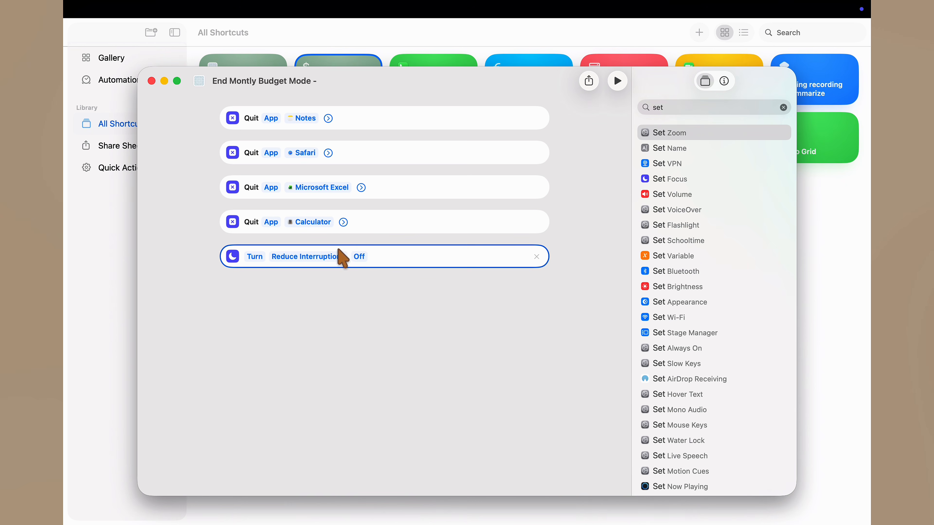
Step: Add a Toggle Background Sounds action set to turn the sounds off as the last action, and test-run the shortcut
click(783, 107)
text(back)
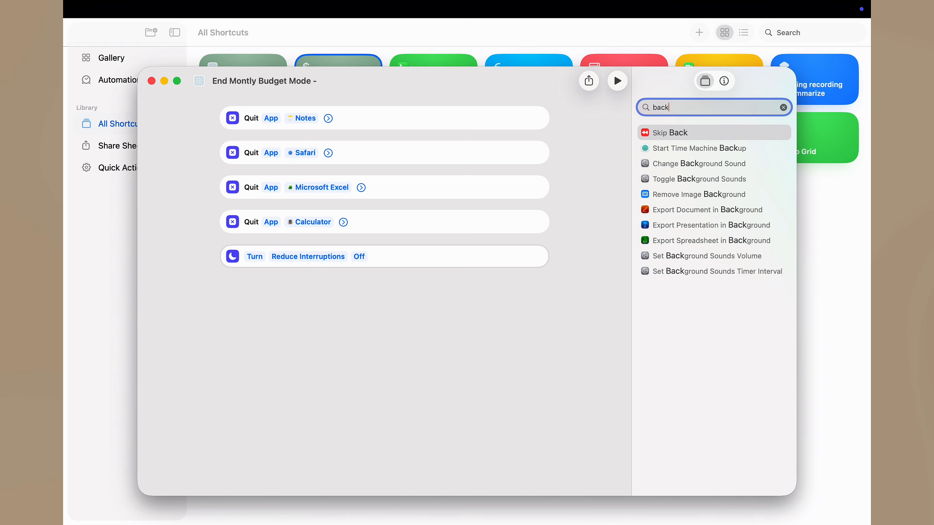
text(gr)
drag(729, 163, 406, 291)
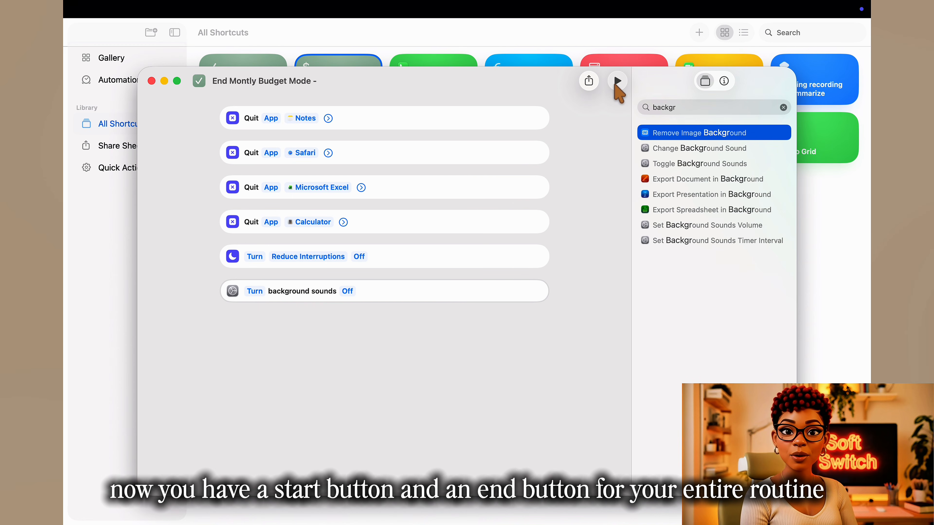
click(618, 81)
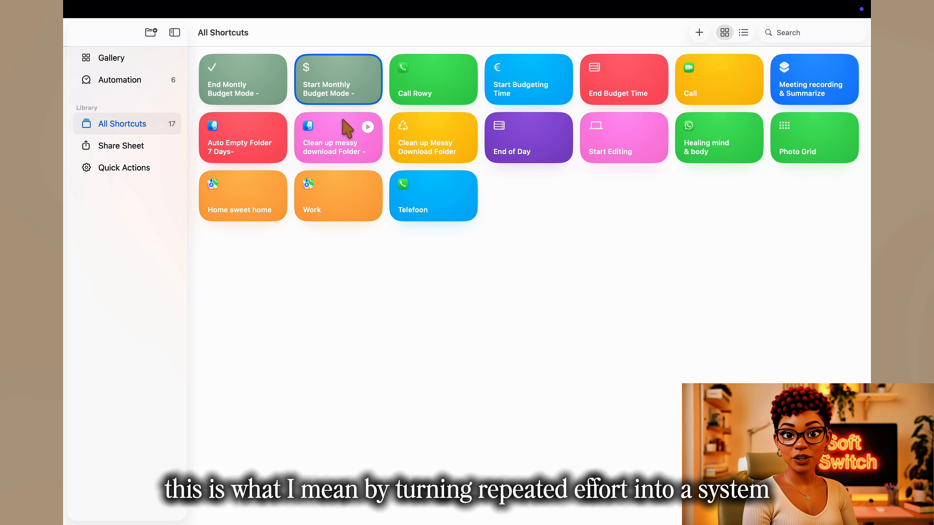
Step: Add "End Montly Budget Mode -" to the Dock and move "Start Monthly Budget Mode -" to first place in the shortcuts library
right_click(263, 84)
click(275, 133)
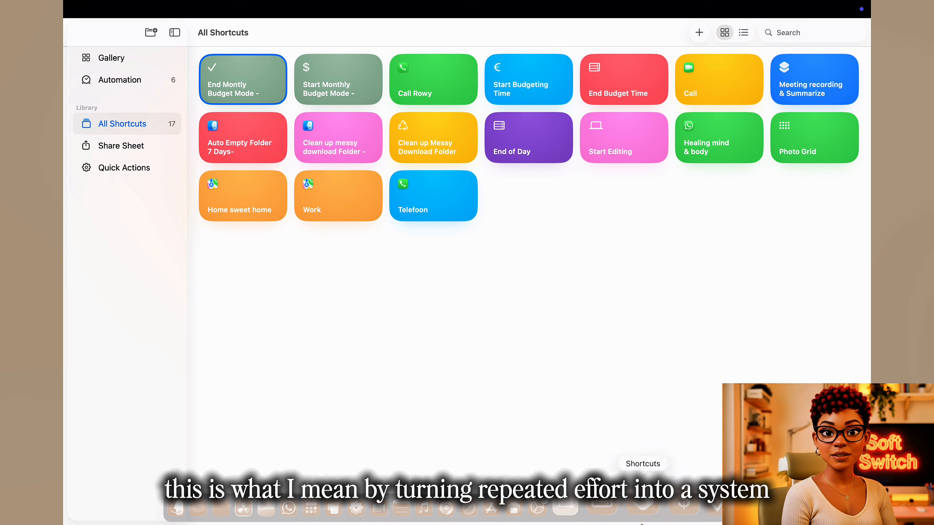
scroll(659, 411, right, 5)
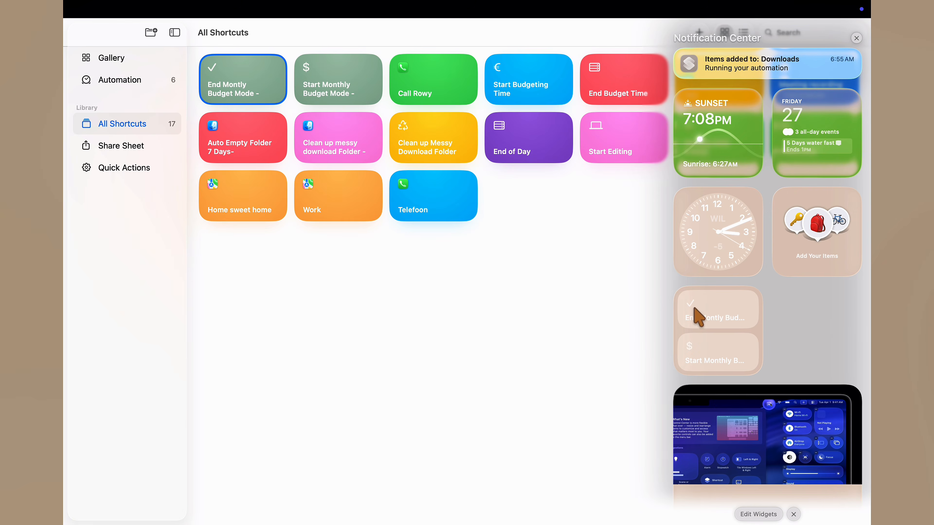
drag(332, 88, 220, 89)
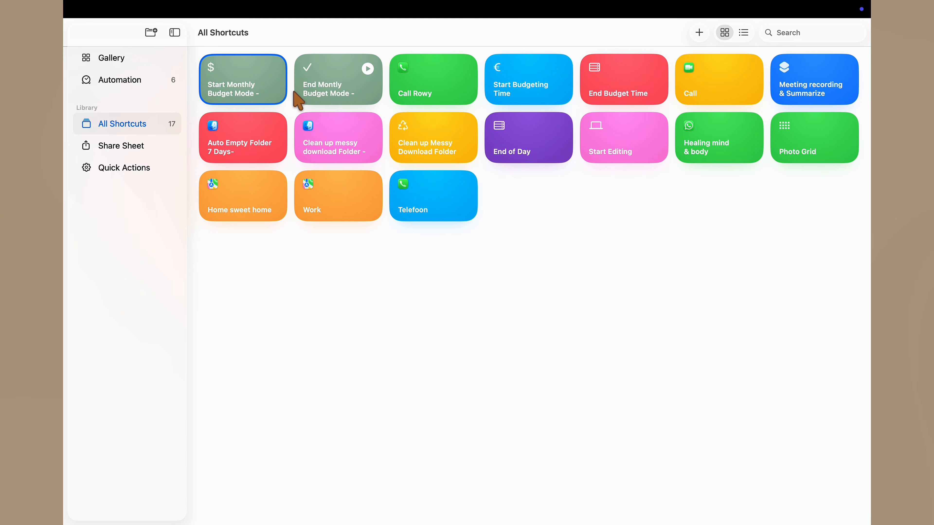
Step: Run "Start Monthly Budget Mode -" from its Notification Center widget and expand the opened Budget 2026 browser window to full screen
scroll(298, 102, right, 5)
click(509, 281)
click(68, 33)
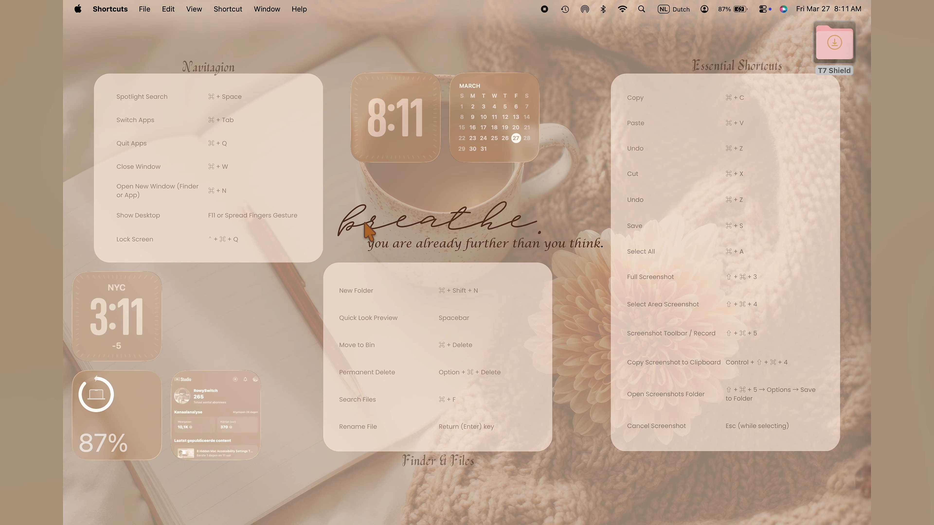
scroll(360, 222, right, 5)
scroll(360, 223, right, 5)
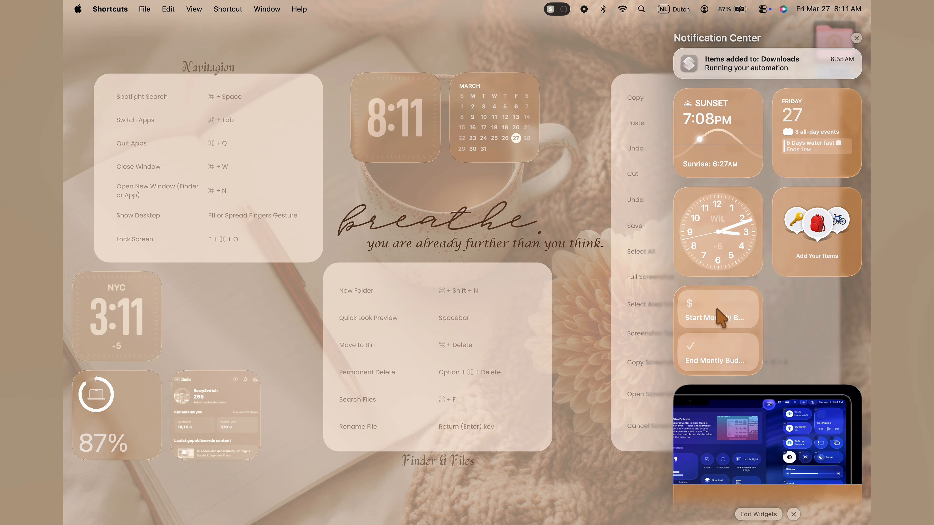
click(719, 318)
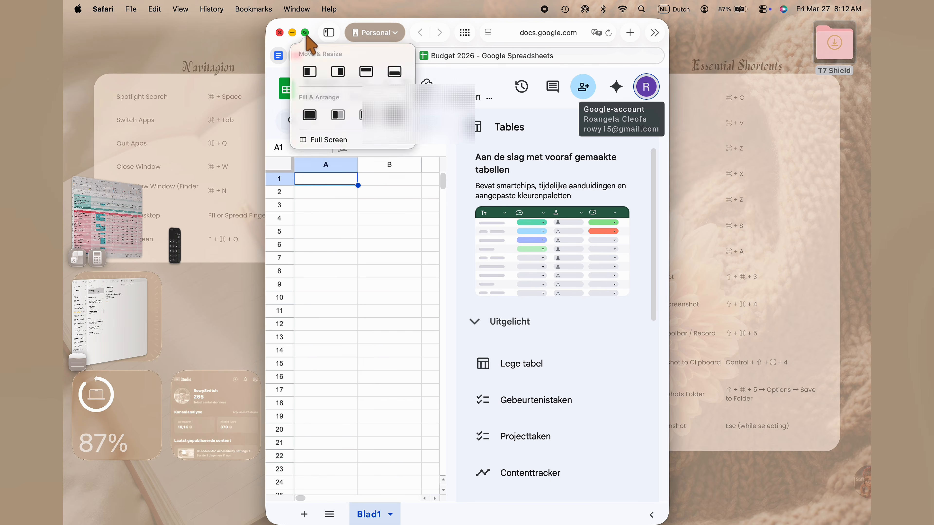
click(306, 35)
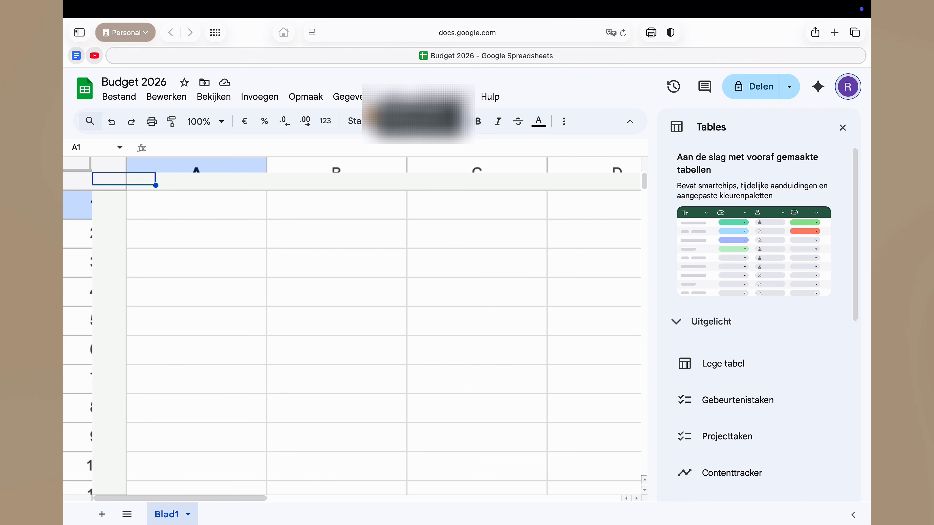
Step: Look through the opened budget windows and run "End Montly Budget Mode -" from its Notification Center widget
scroll(619, 177, right, 5)
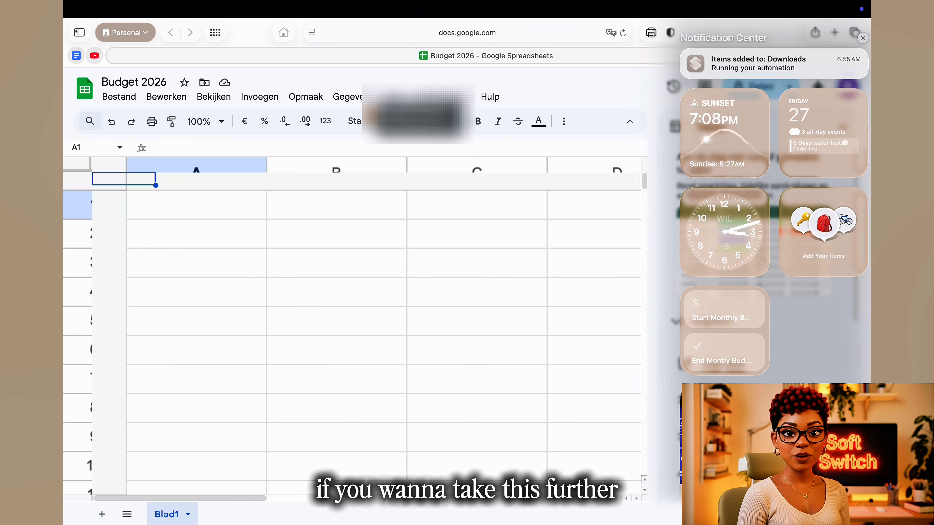
click(139, 38)
click(516, 383)
click(490, 373)
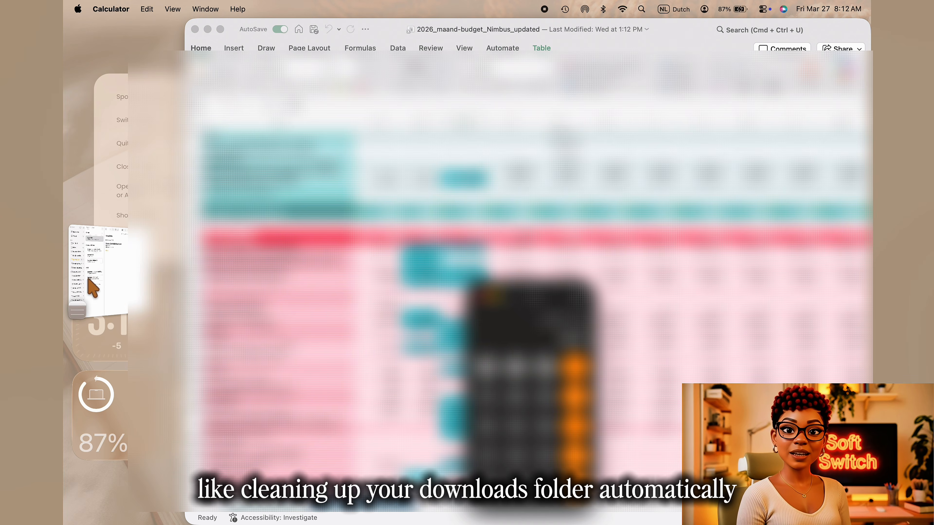
click(79, 275)
click(81, 276)
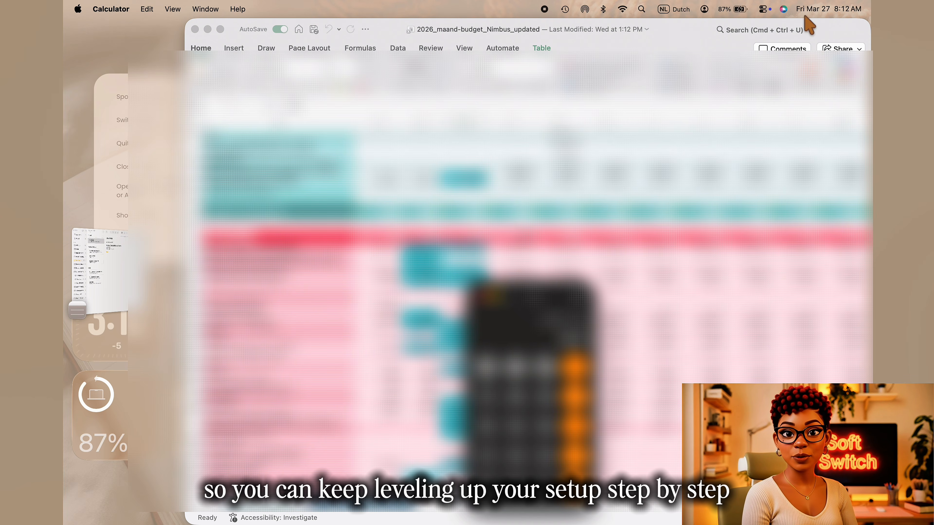
click(828, 9)
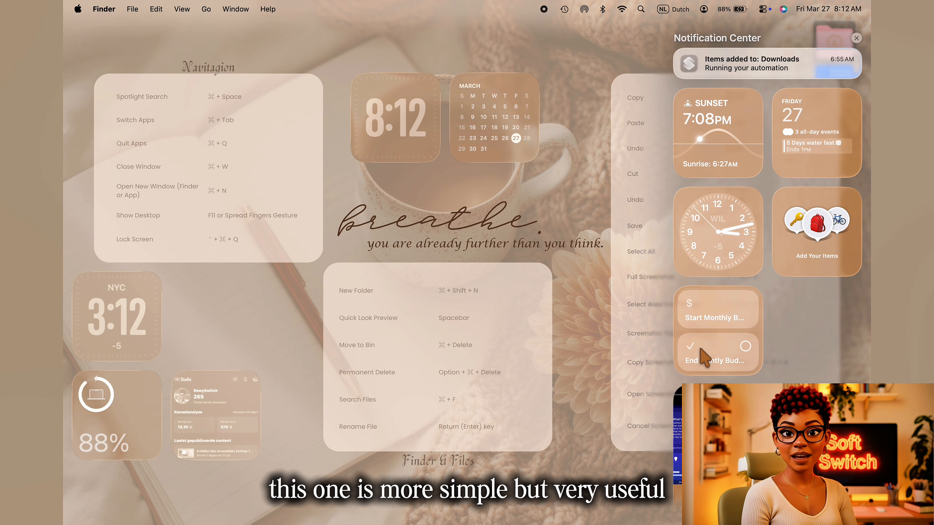
click(615, 328)
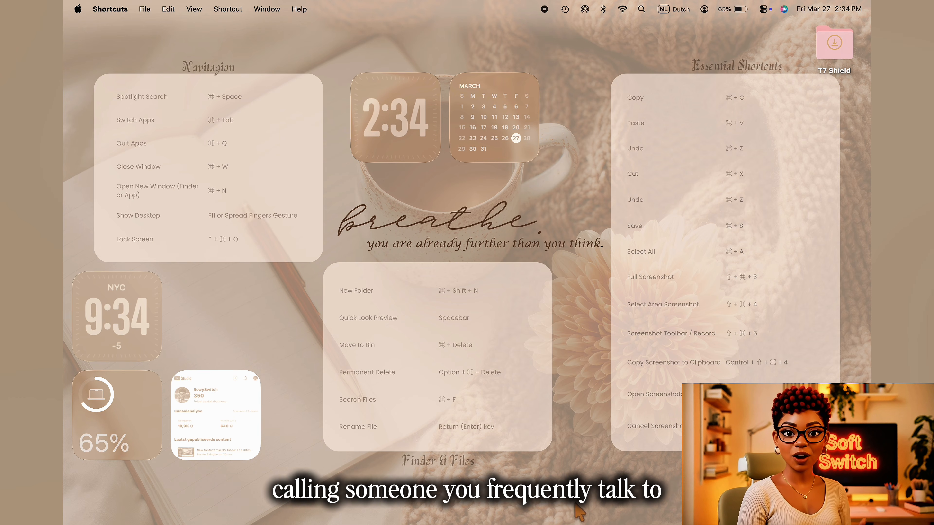
Step: Open Shortcuts in full screen and create a new shortcut titled "Call Hubby"
key(super+space)
text(sho)
key(Return)
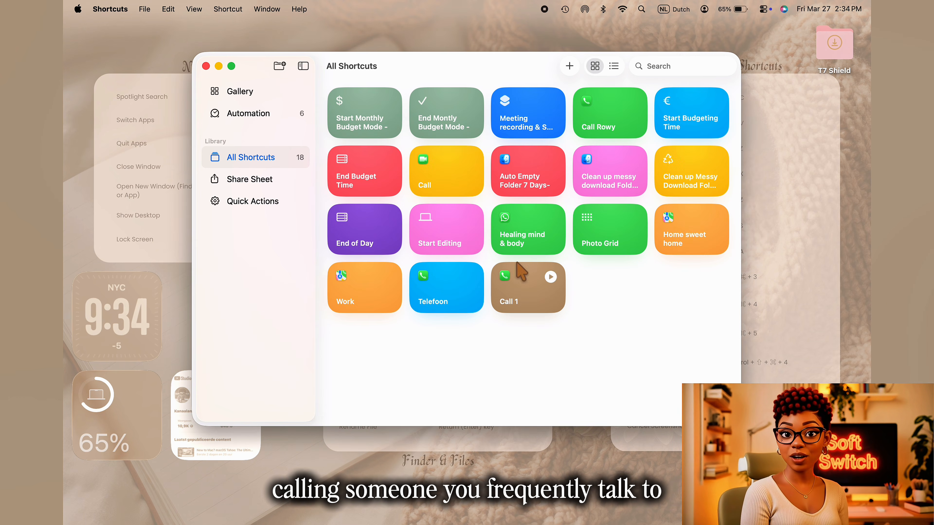
click(232, 66)
click(699, 33)
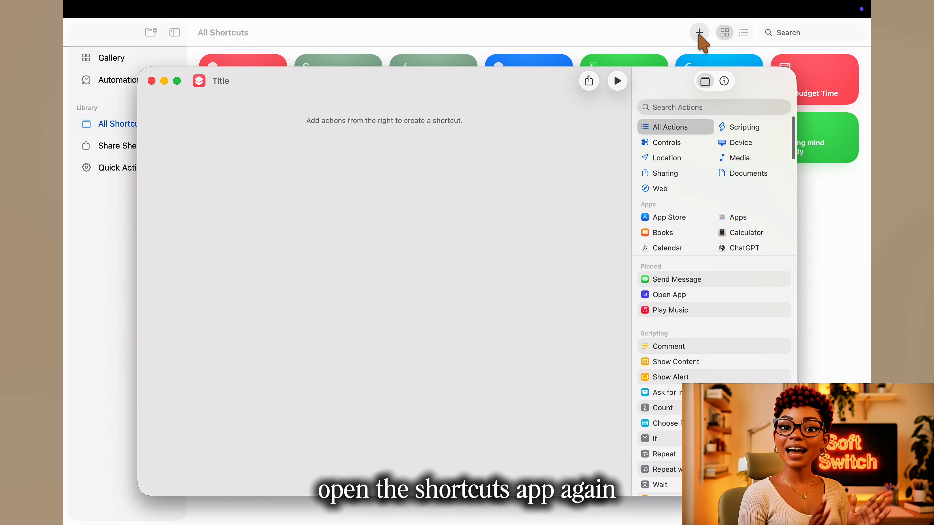
click(286, 80)
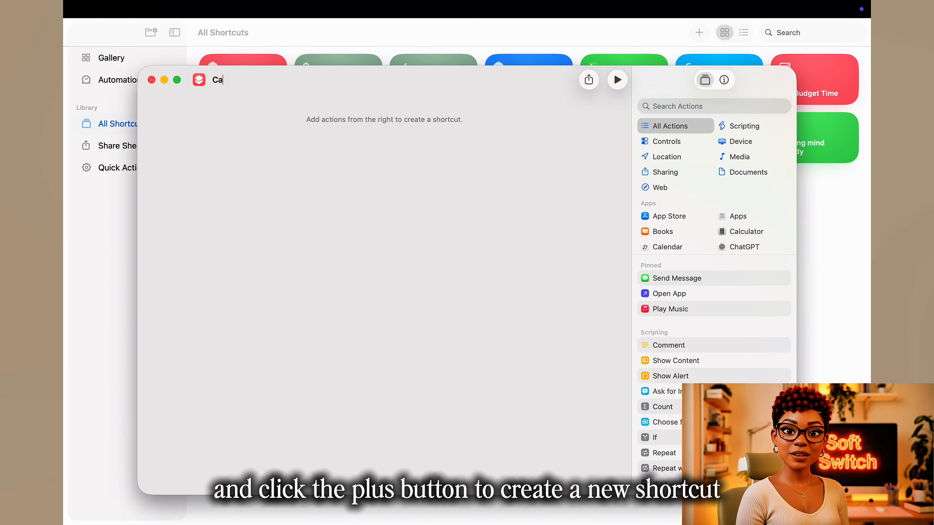
Step: Give the Call Hubby shortcut an orange icon with a heart symbol
click(200, 82)
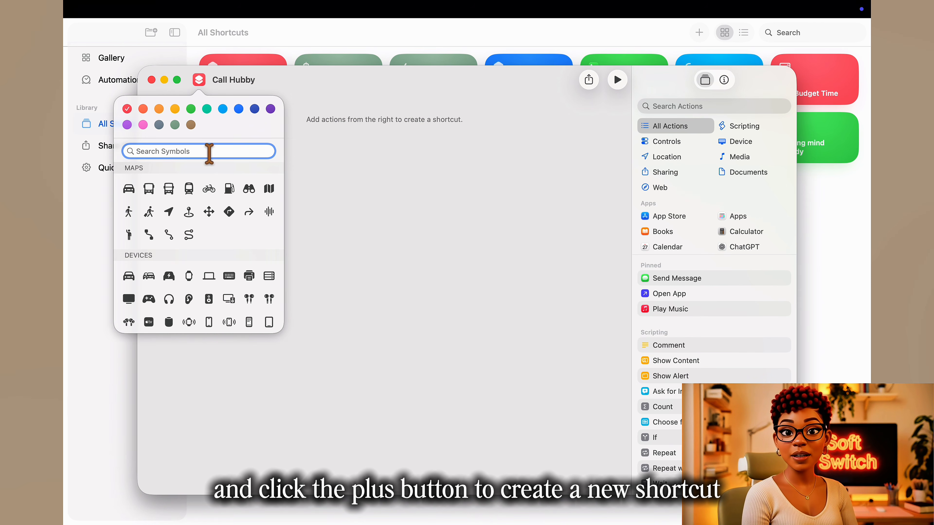
text(hea)
click(169, 171)
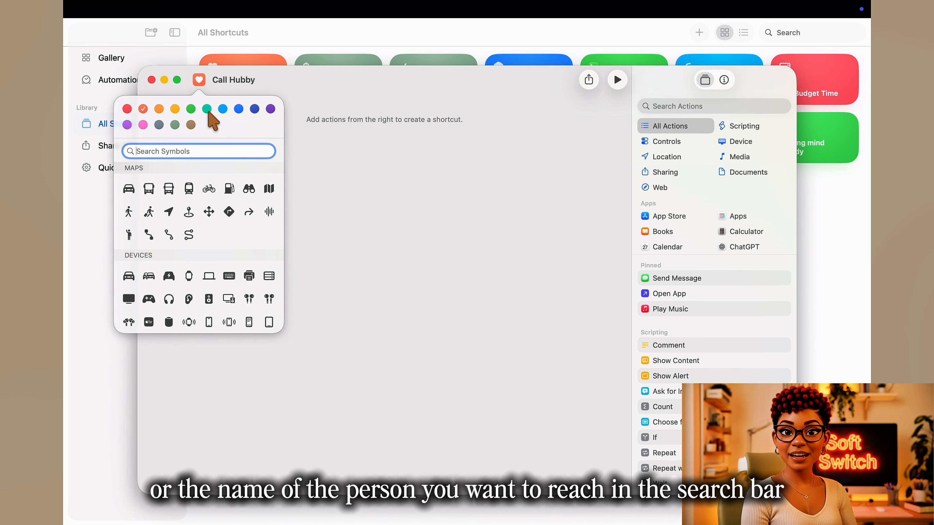
click(306, 193)
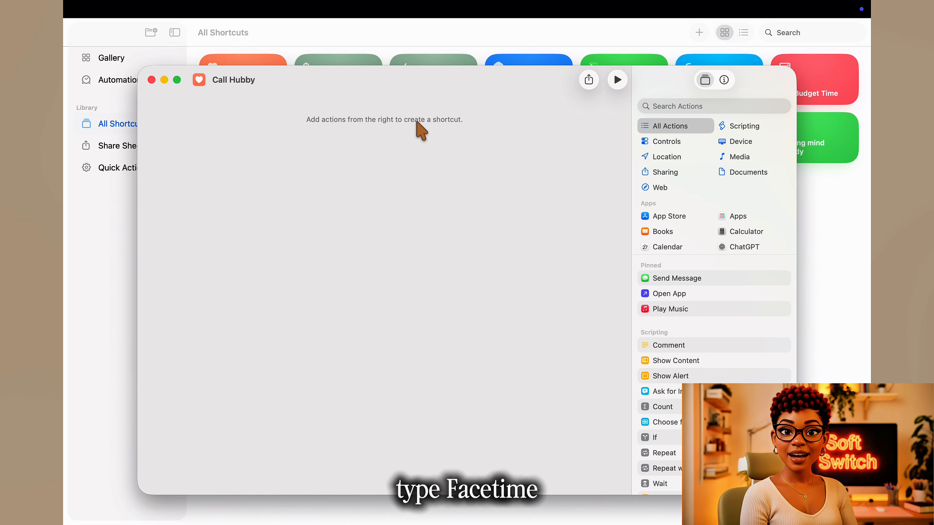
Step: Search the available actions for "face" to find the FaceTime actions
click(684, 107)
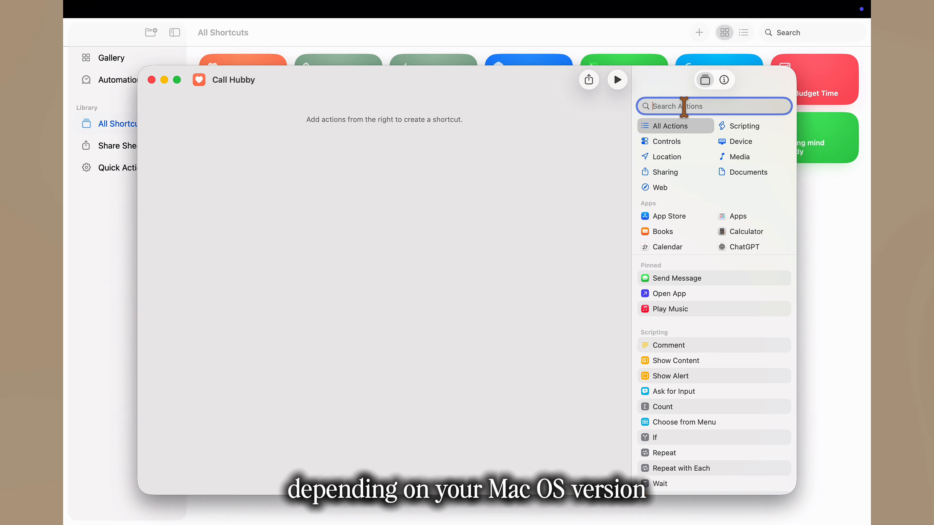
text(ca)
key(BackSpace)
key(BackSpace)
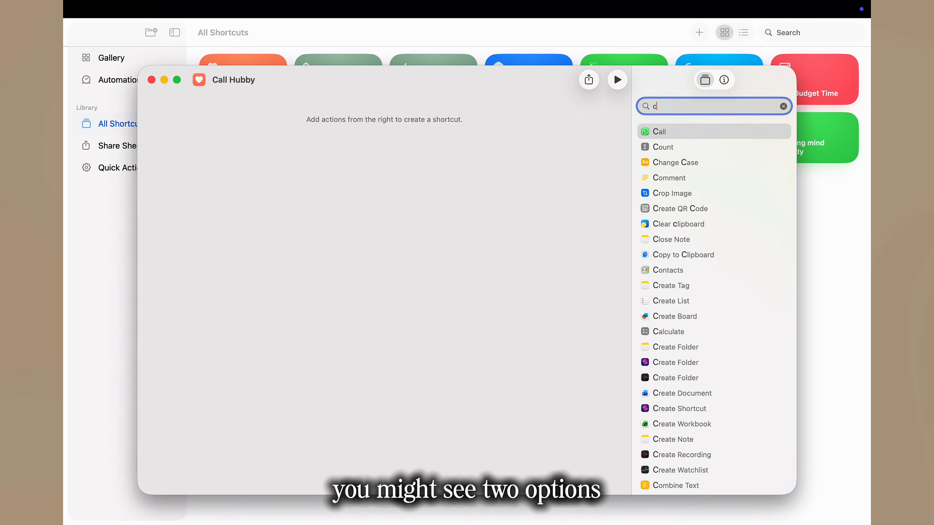
text(face)
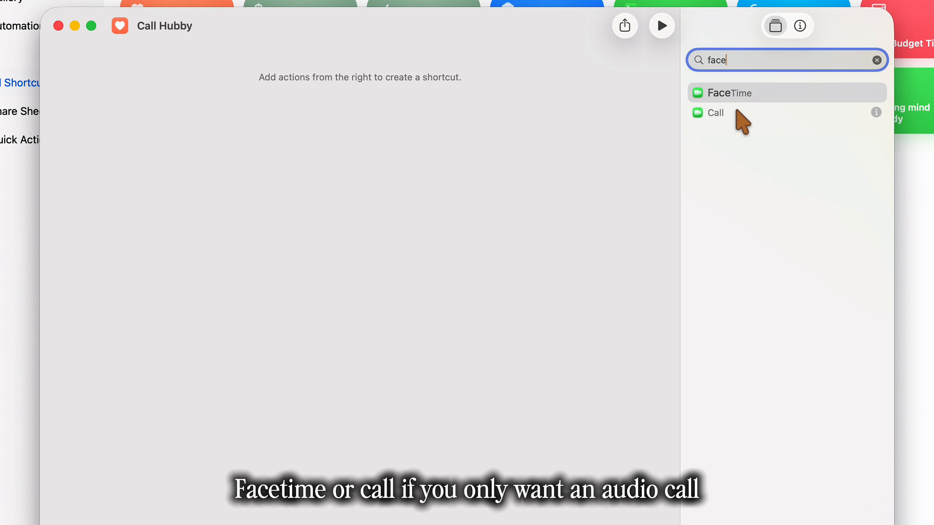
drag(669, 120, 396, 114)
click(221, 76)
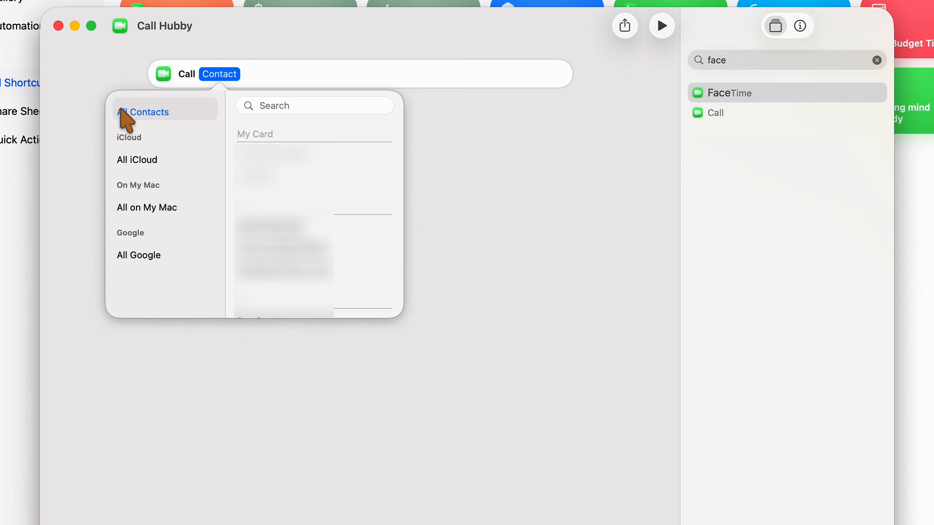
click(555, 76)
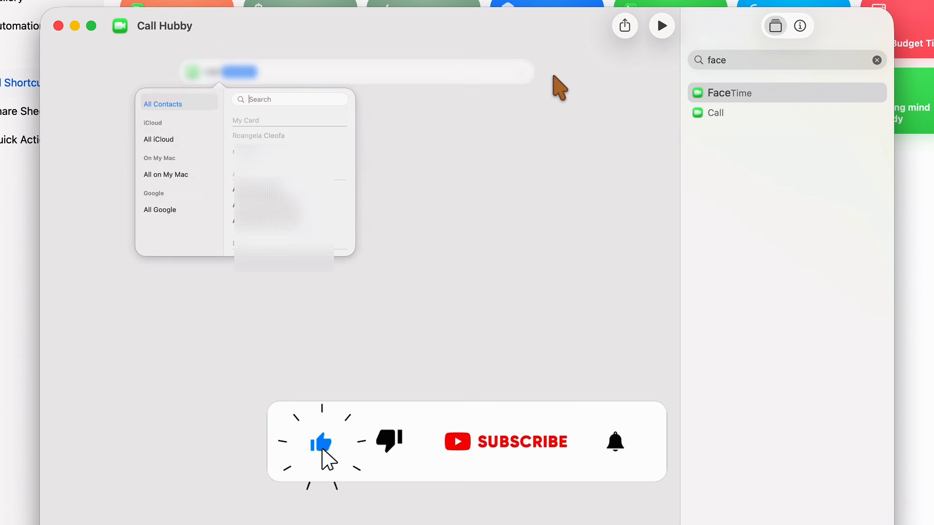
Step: Add the FaceTime action to the Call Hubby shortcut and try FaceTime Audio as its call type
drag(765, 94, 275, 45)
click(201, 74)
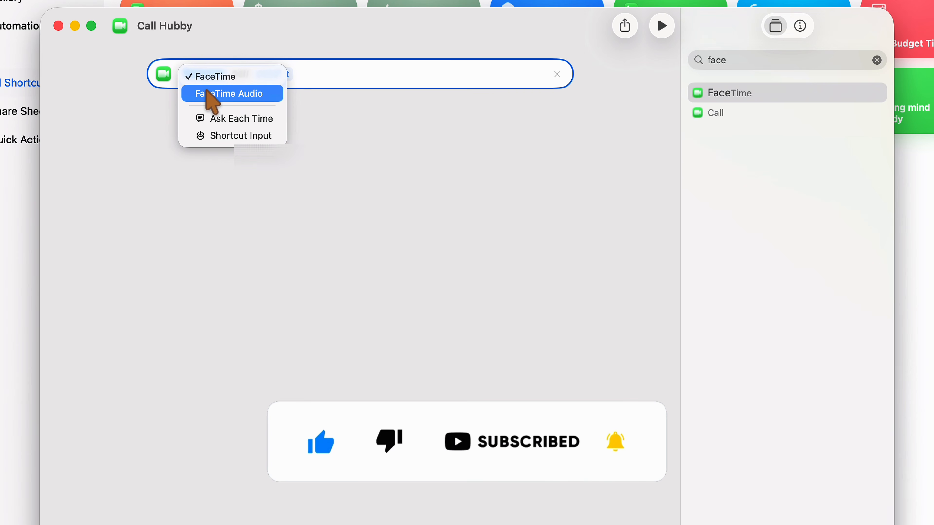
click(207, 93)
click(298, 76)
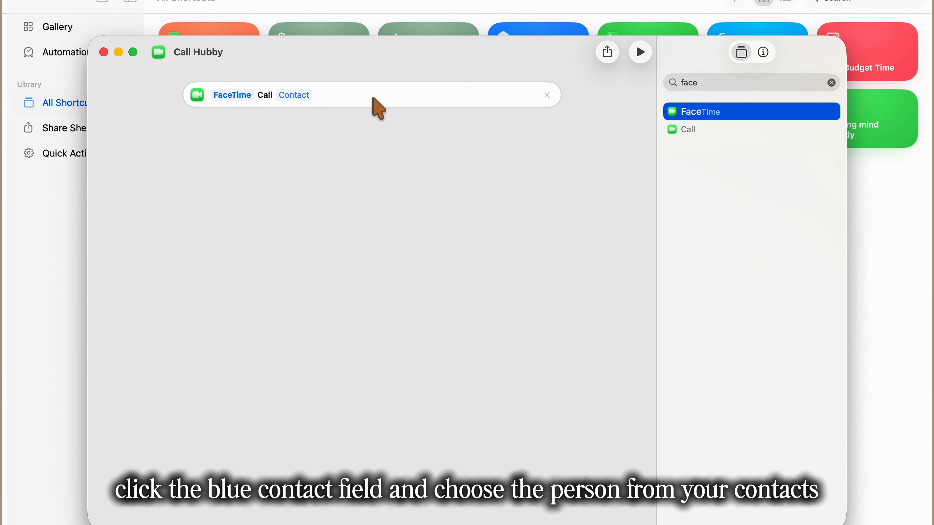
Step: Choose the person to call from the full contacts list for the FaceTime action
click(293, 95)
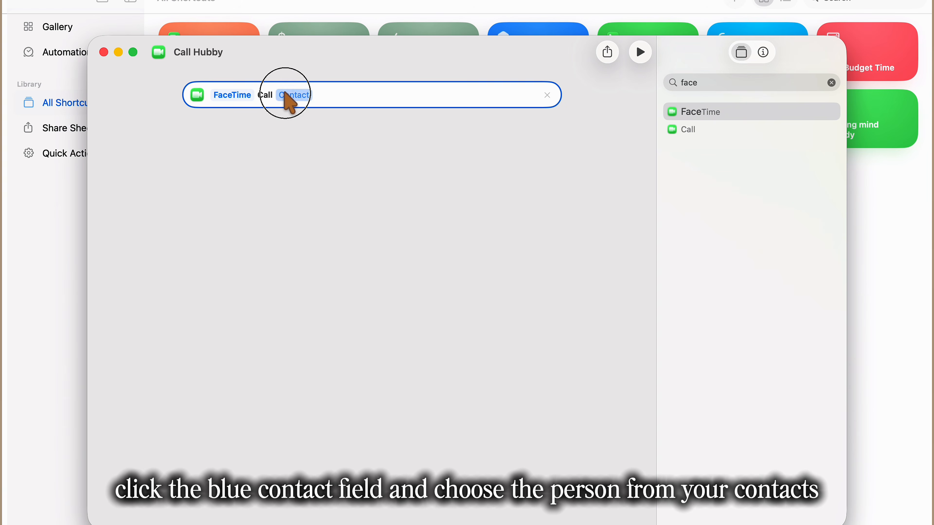
scroll(379, 228, down, 3)
scroll(359, 174, down, 5)
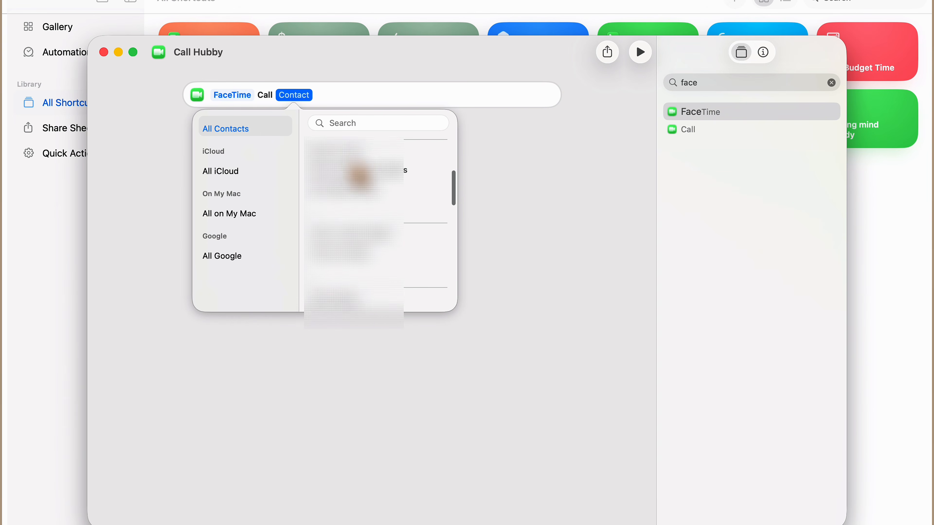
click(356, 201)
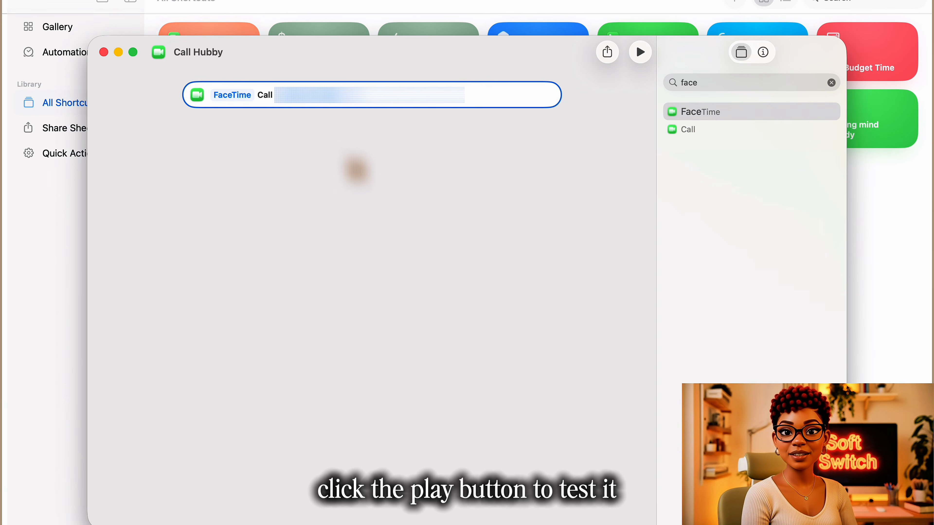
Step: Switch the action's call type to FaceTime Audio, and test the shortcut, ending the call it starts
click(246, 97)
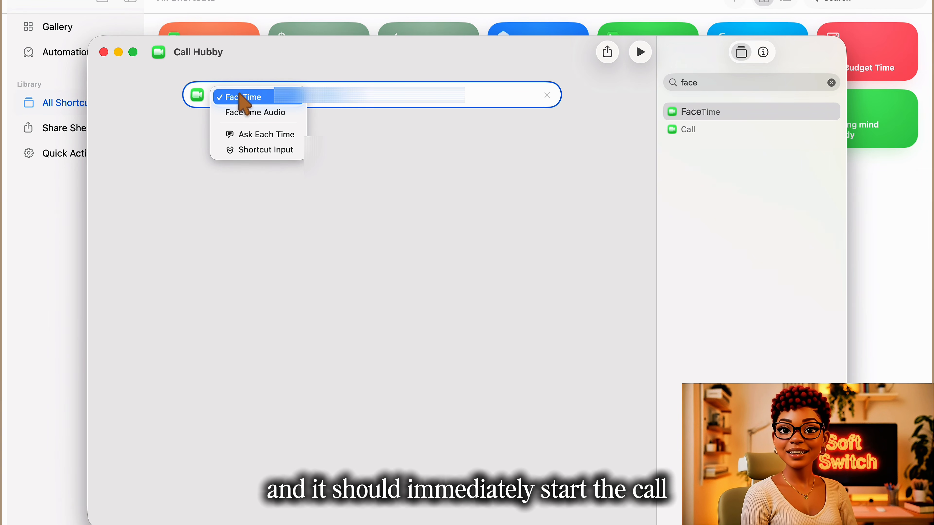
click(253, 111)
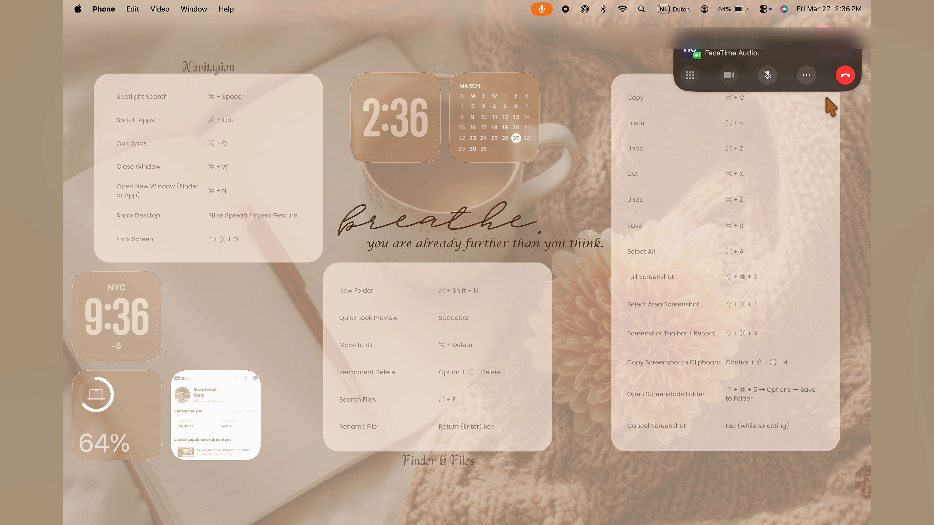
click(846, 75)
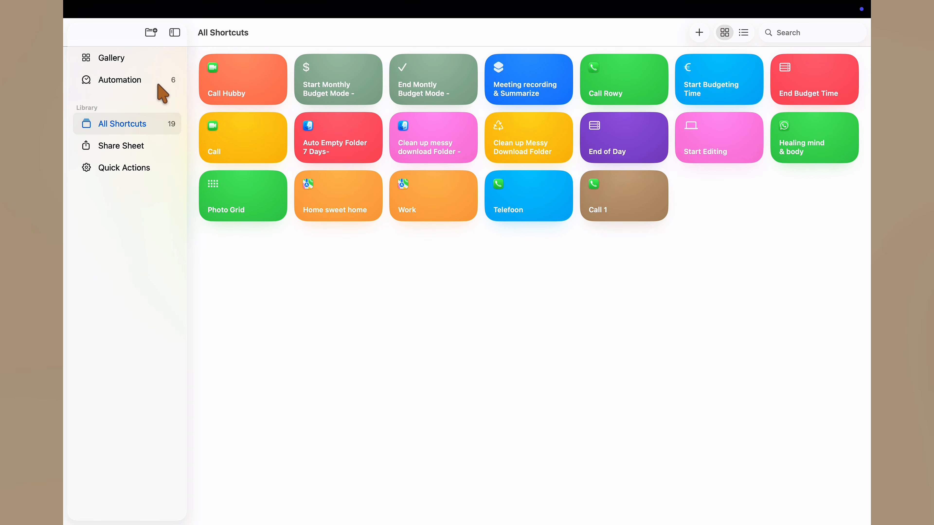
Step: Move Call Hubby to third place in the shortcuts library and reduce the Notification Center shortcuts widget to the small size
drag(236, 103, 496, 104)
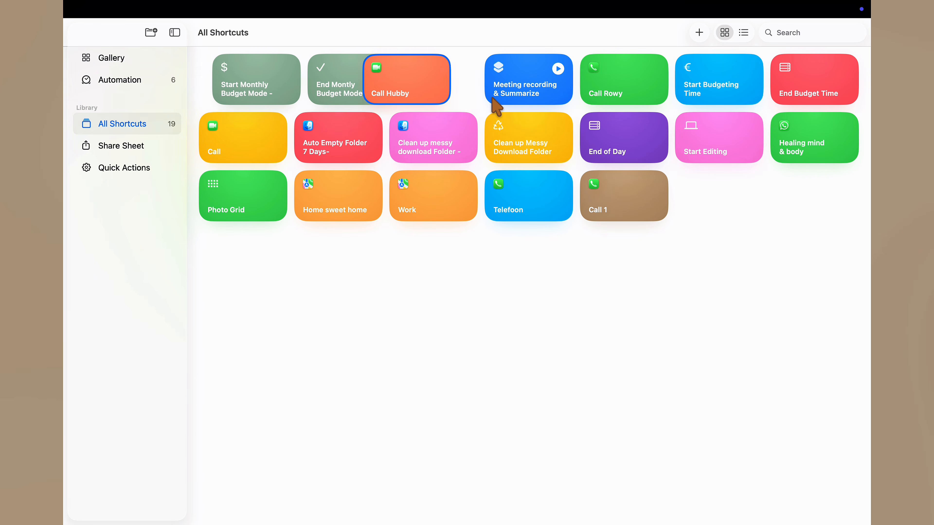
scroll(578, 236, right, 5)
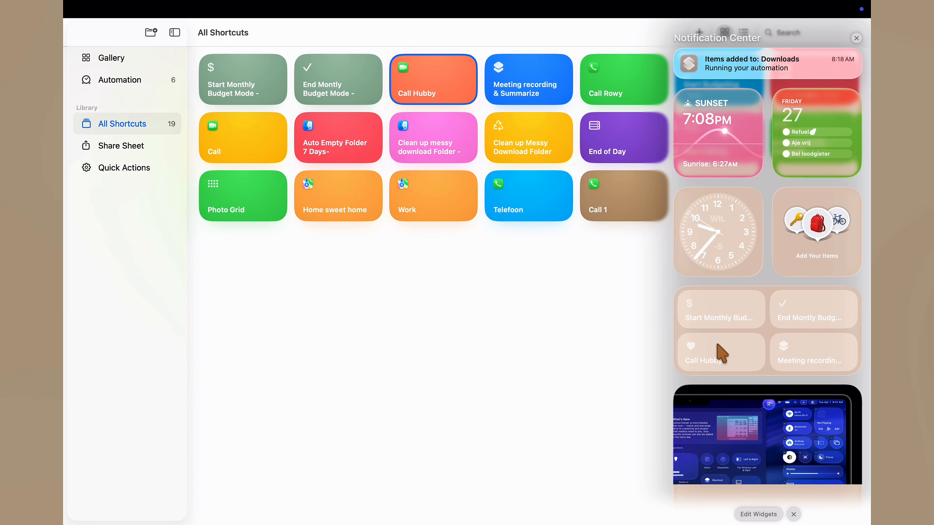
right_click(732, 372)
click(744, 394)
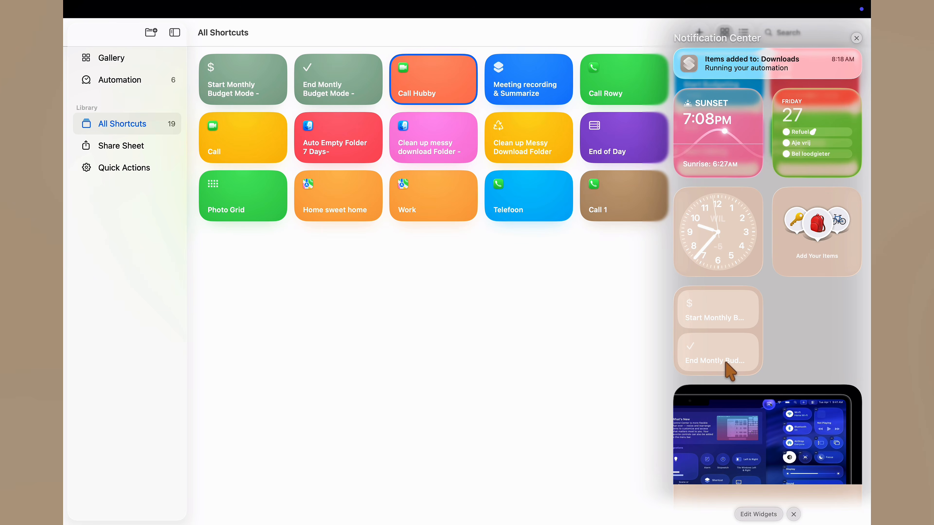
Step: Search the widgets for "sho" and add a single Shortcut widget to Notification Center before the budget shortcuts widget
click(758, 514)
click(167, 55)
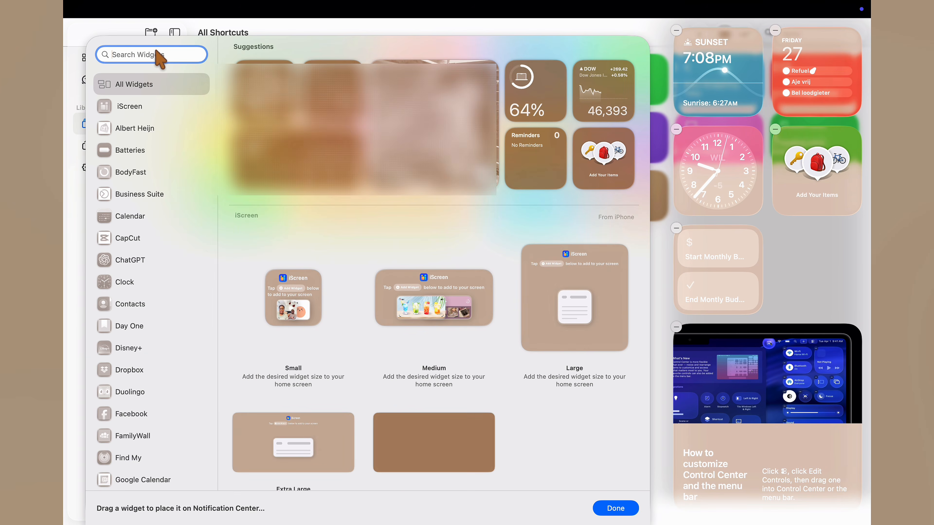
text(sho)
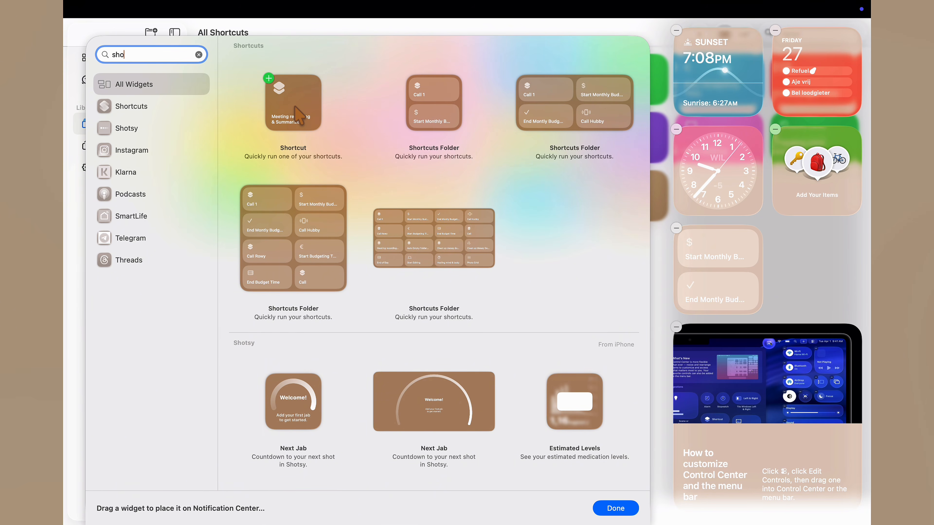
drag(295, 106, 715, 268)
Step: Set the new Shortcut widget to run Call Hubby and finish editing the widgets
right_click(715, 269)
click(727, 275)
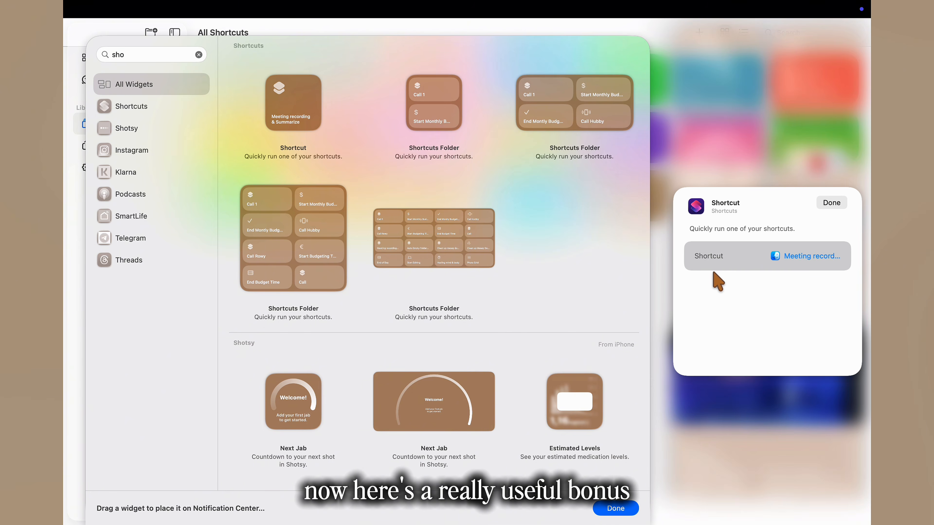
click(793, 256)
click(753, 280)
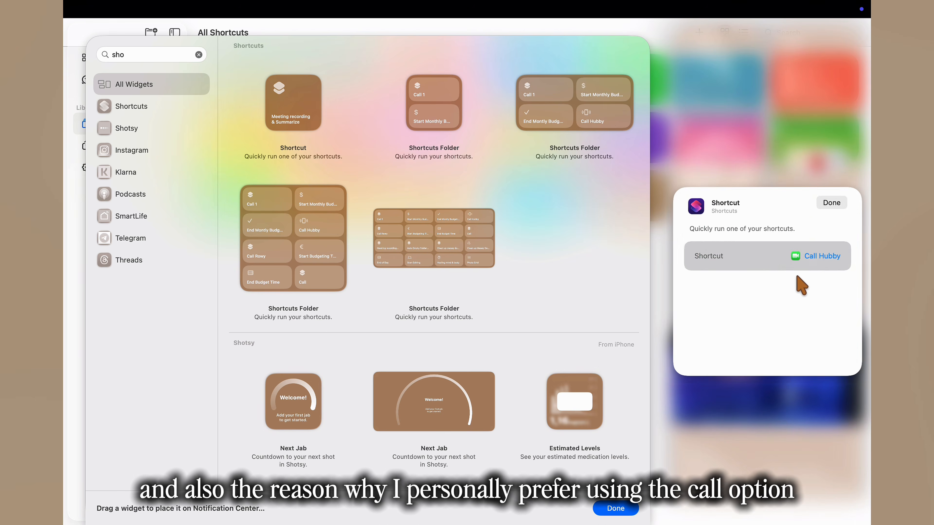
click(837, 203)
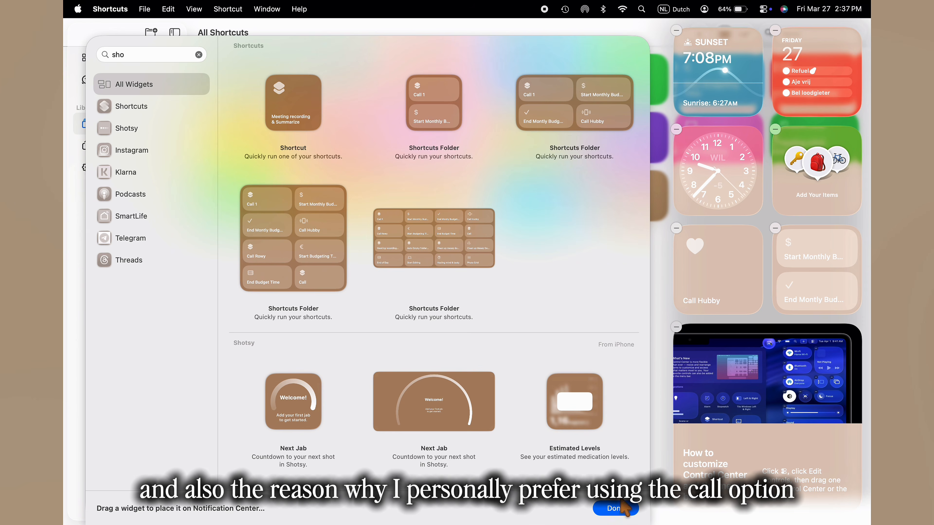
click(621, 508)
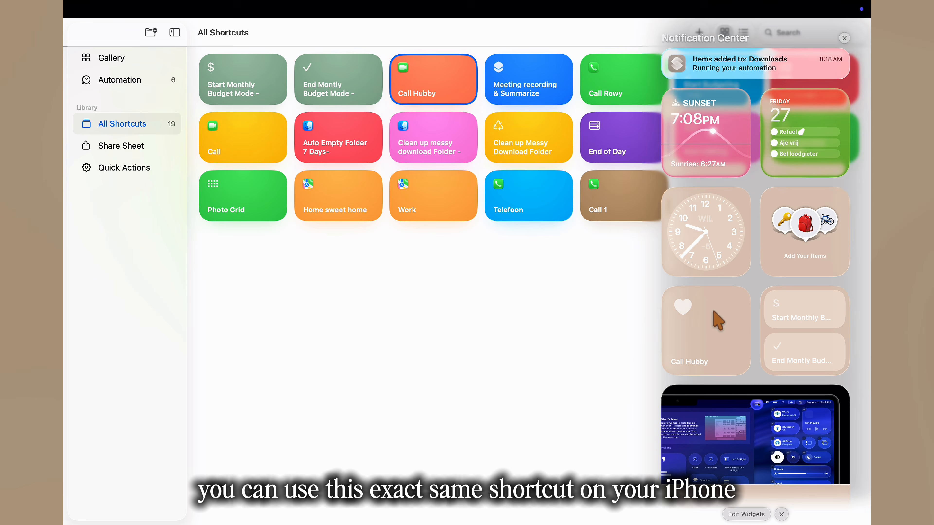
Step: Run Call Hubby from its Notification Center widget and end the FaceTime Audio call it starts
click(713, 342)
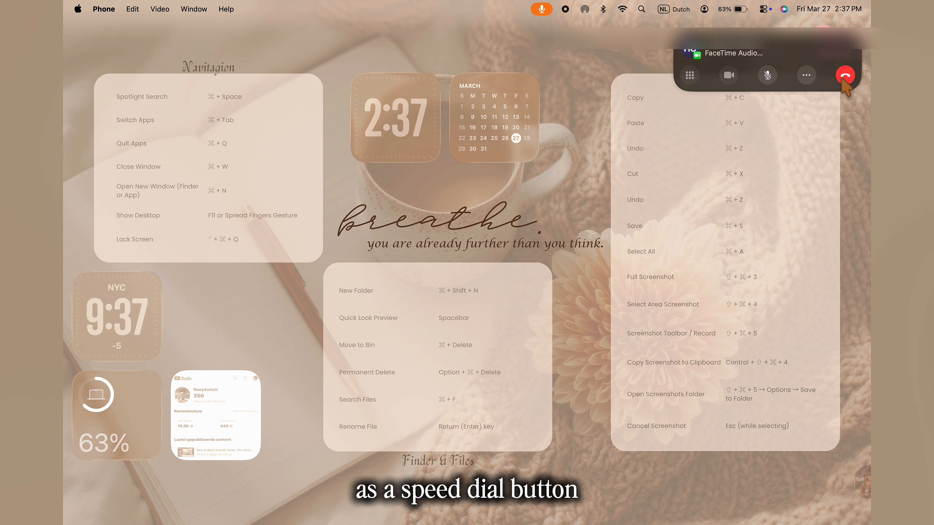
click(842, 83)
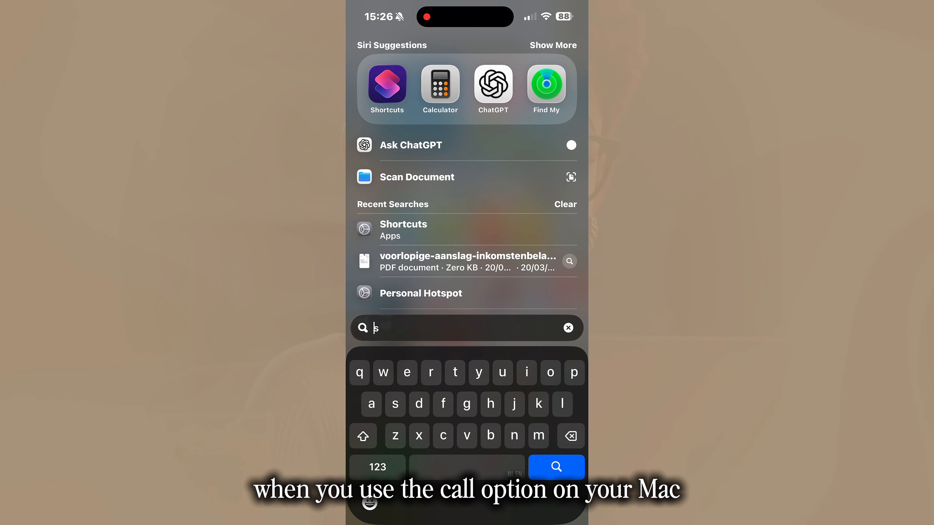
Step: Switch to the iPhone, search for and open the Shortcuts app, and browse the library of all shortcuts
text(hortcuts)
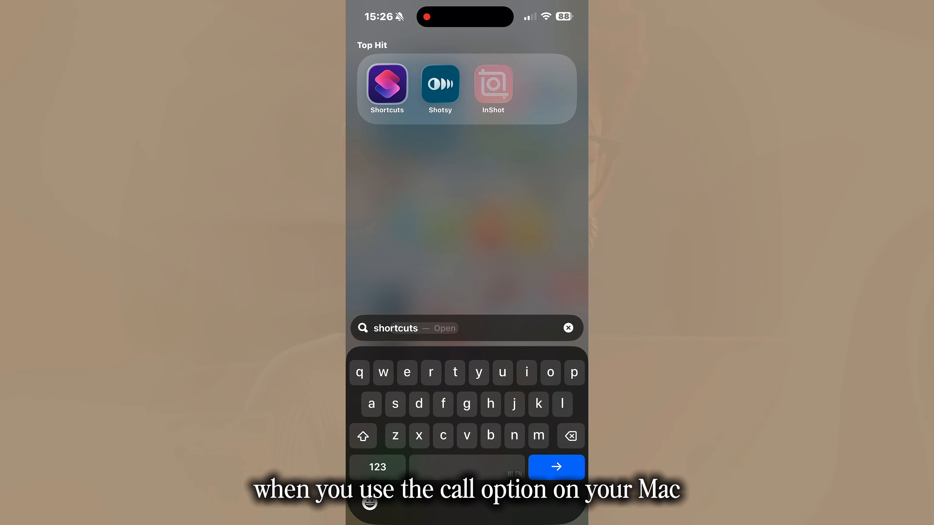
key(Return)
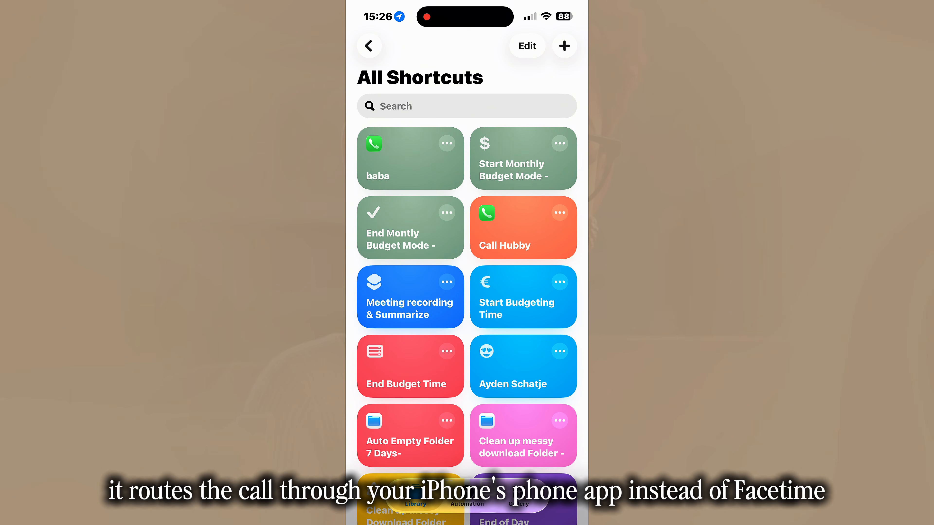
scroll(467, 295, down, 8)
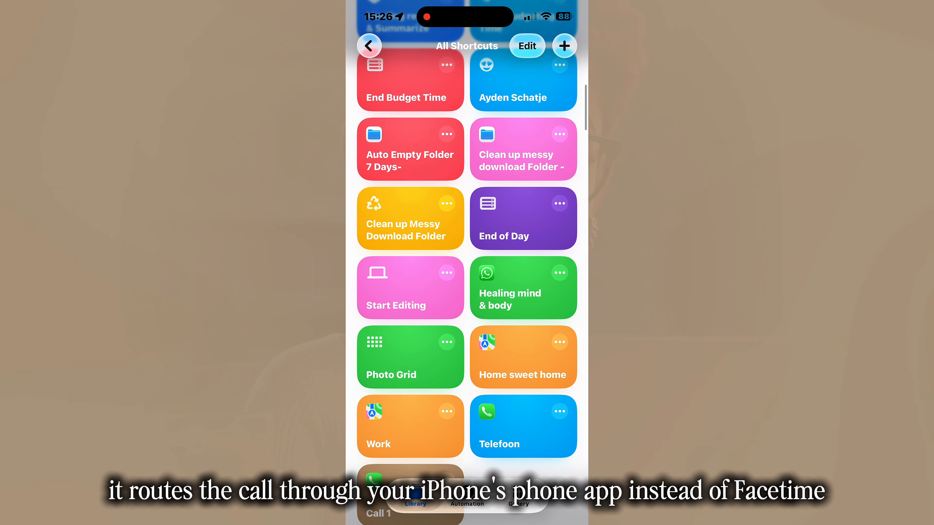
scroll(467, 257, up, 8)
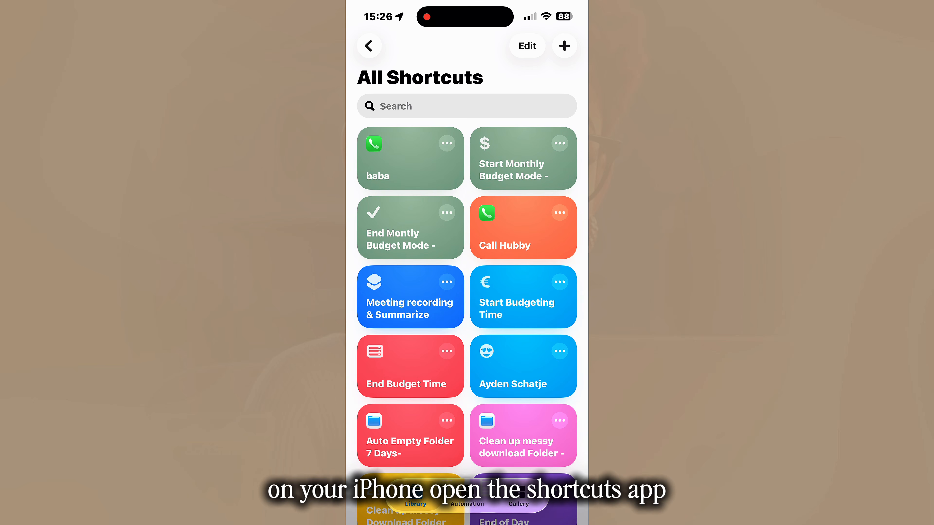
Step: Check the actions inside Call Hubby and the blue heart-eyes contact shortcut, returning to the shortcuts library
click(560, 212)
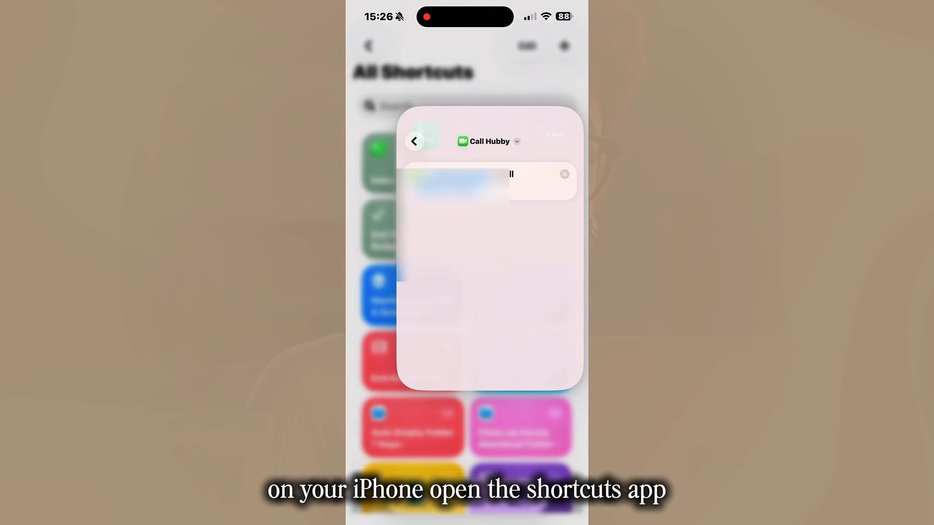
click(370, 46)
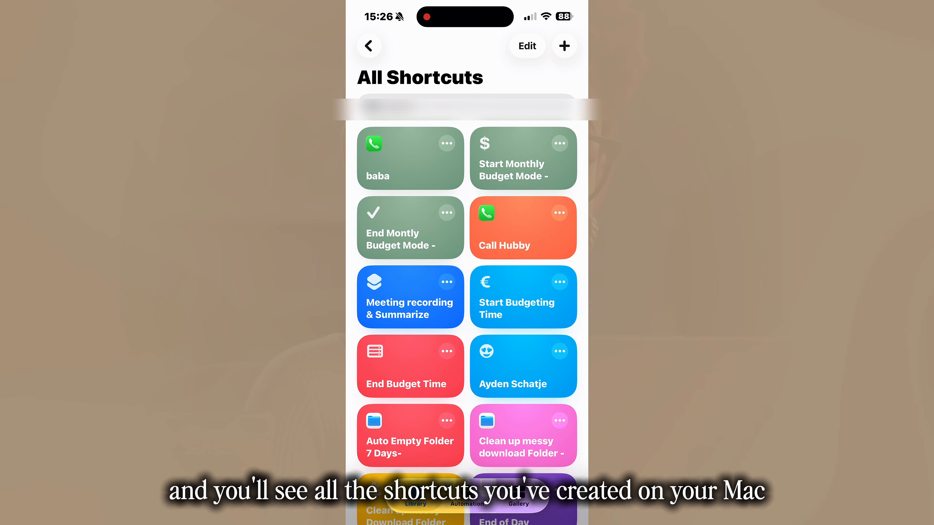
click(560, 352)
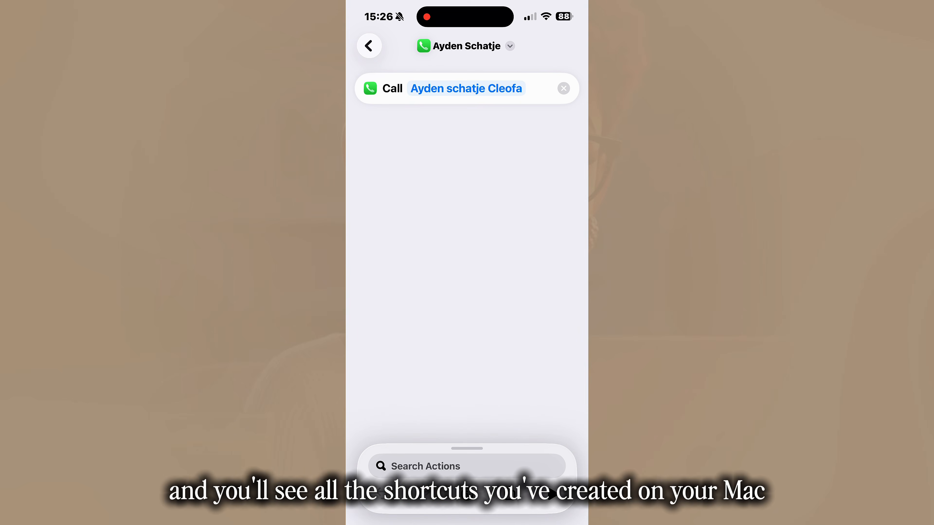
click(369, 46)
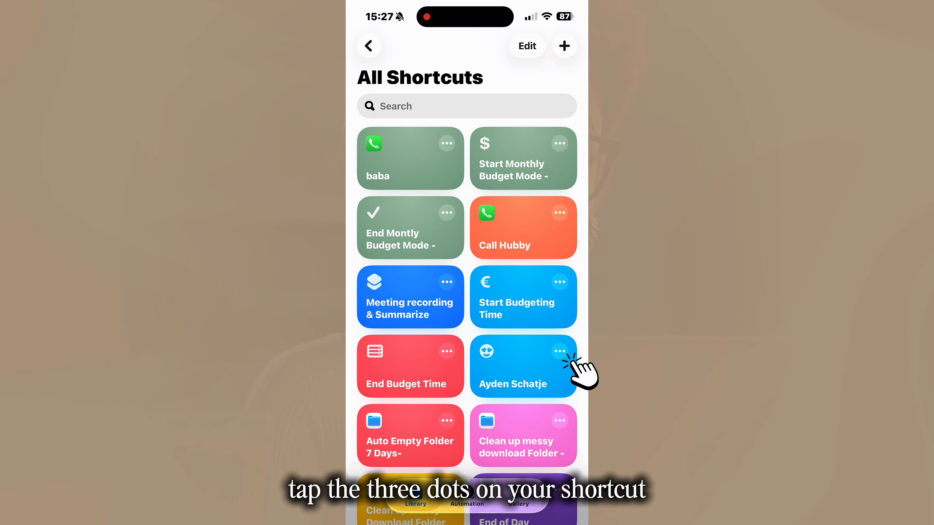
Step: Open the blue heart-eyes contact shortcut and start adding it to the Home Screen
click(559, 351)
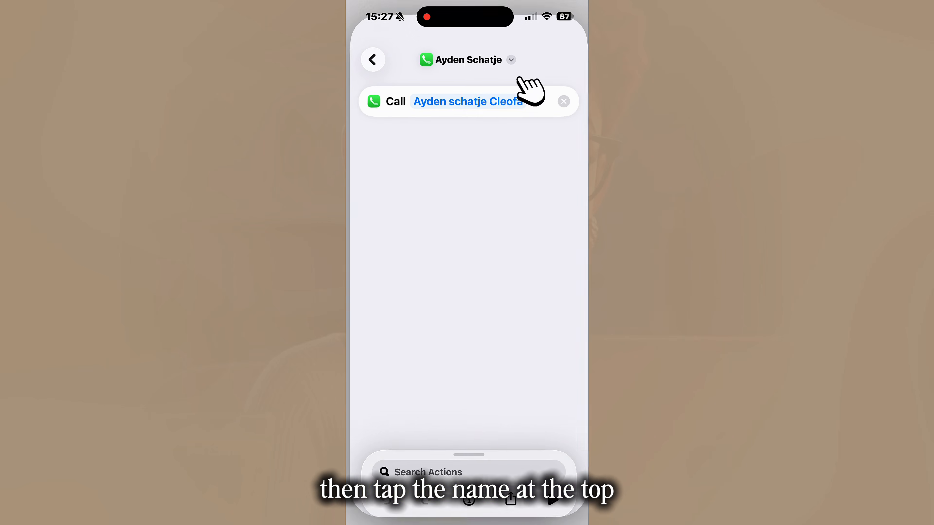
click(509, 46)
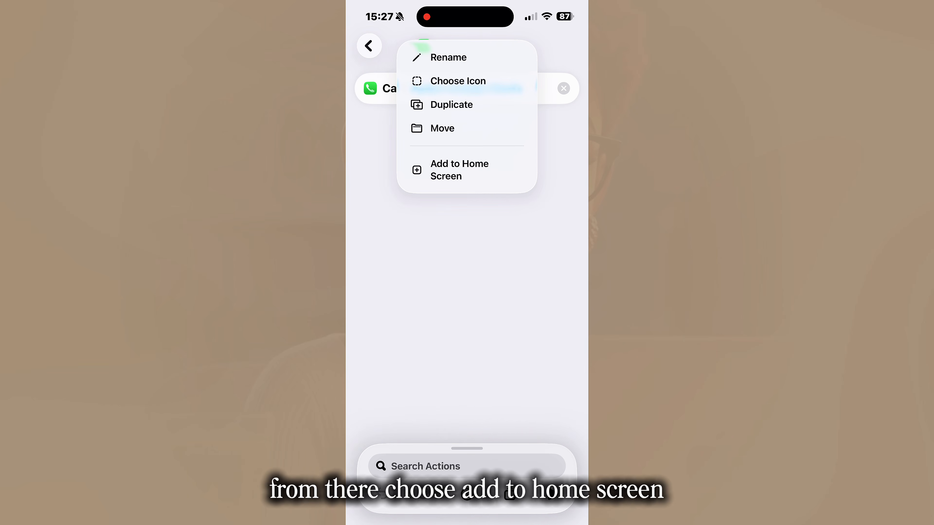
click(473, 170)
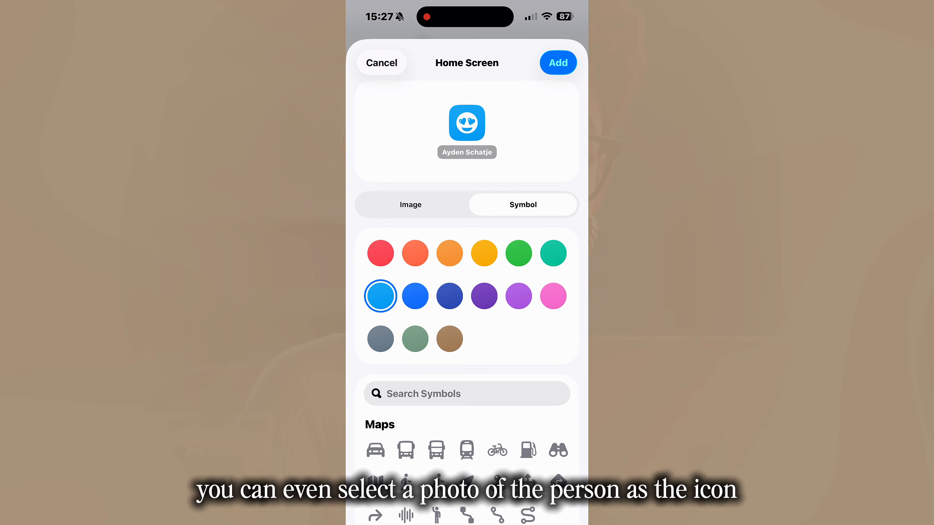
Step: Use the picture of the armoured, horned rabbit from the photo library as the shortcut's Home Screen icon
click(441, 220)
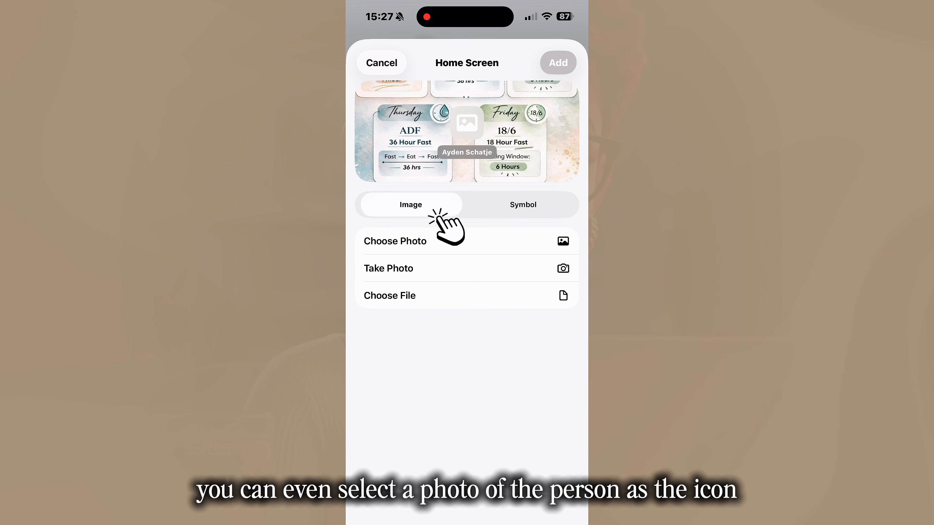
click(395, 241)
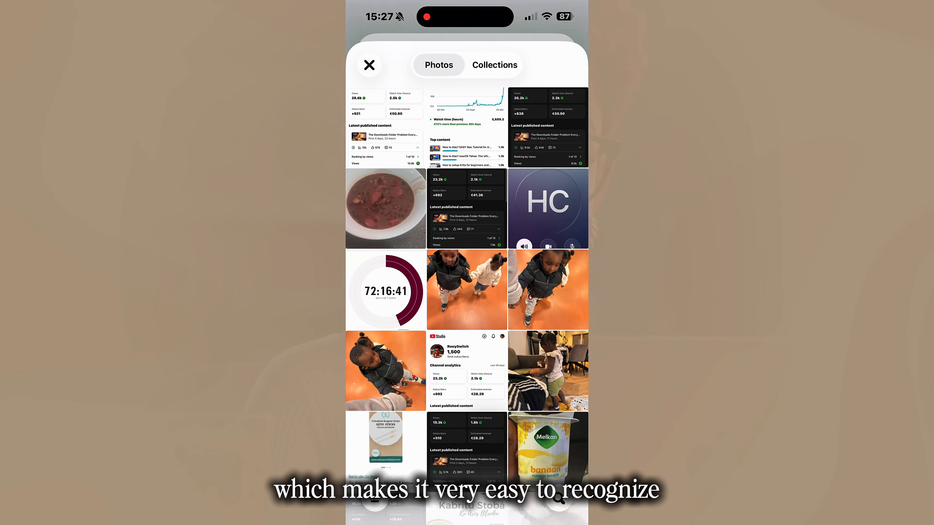
scroll(467, 280, up, 10)
click(548, 197)
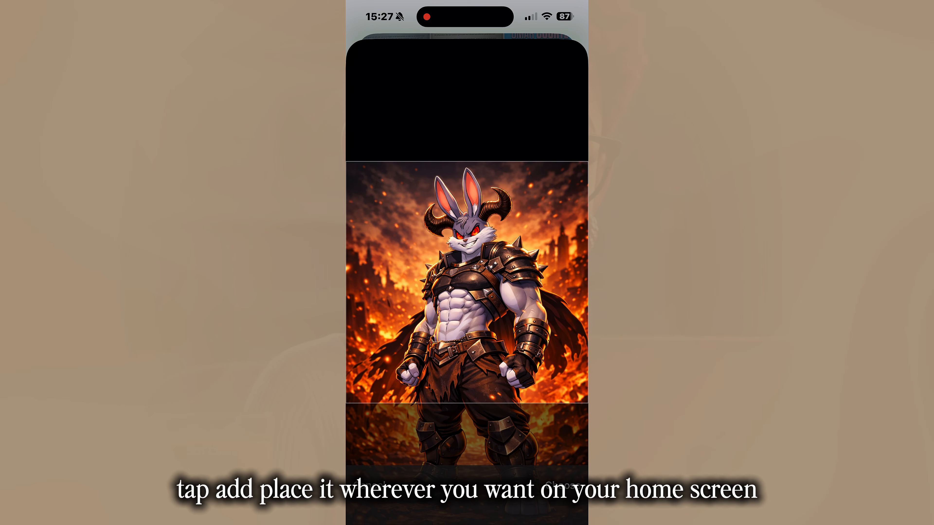
click(562, 486)
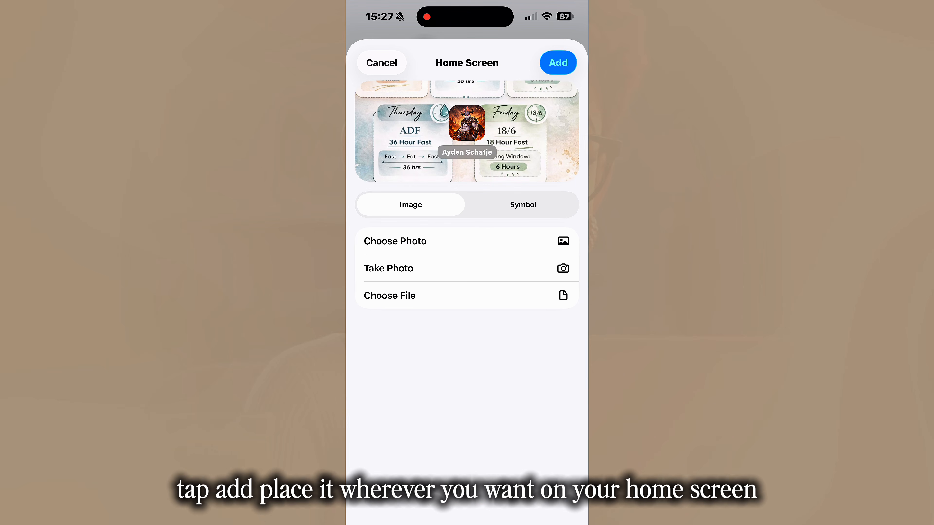
Step: Add the shortcut to the Home Screen, leave the layout editing mode and launch it from its new icon
click(558, 63)
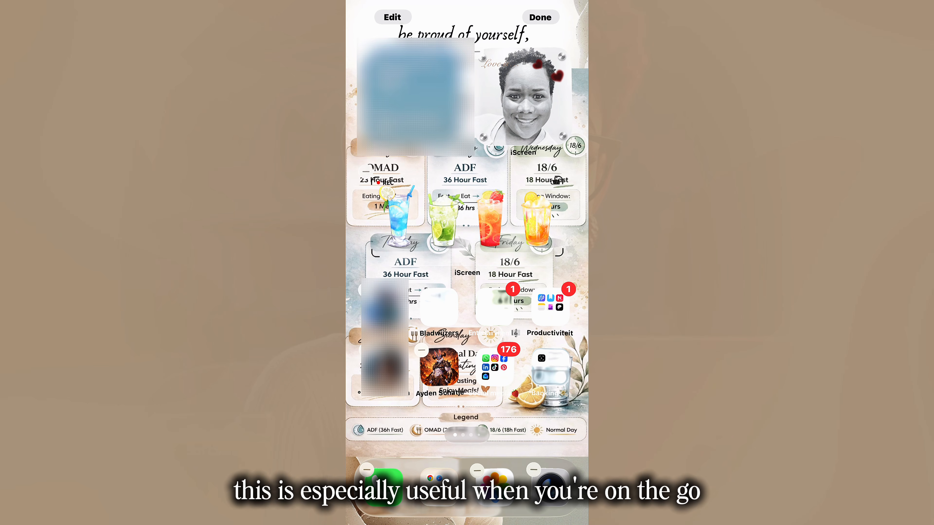
click(540, 17)
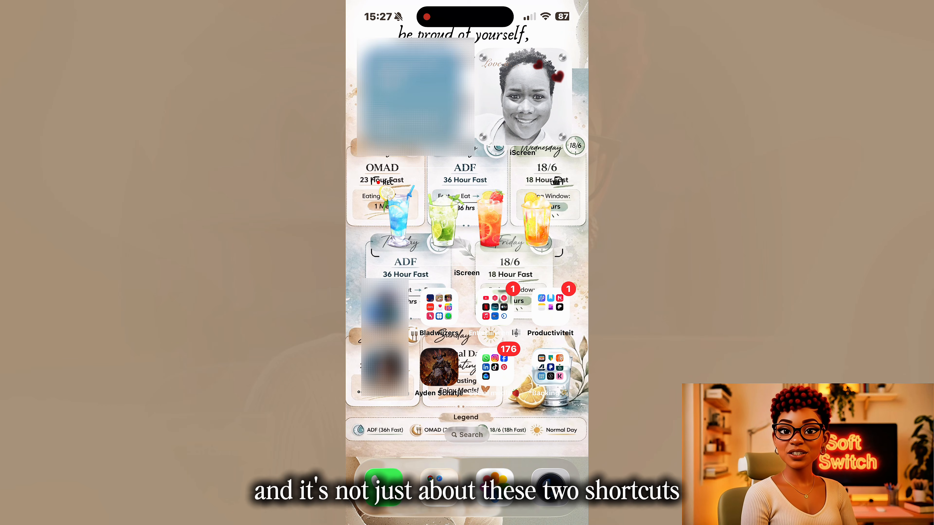
click(439, 367)
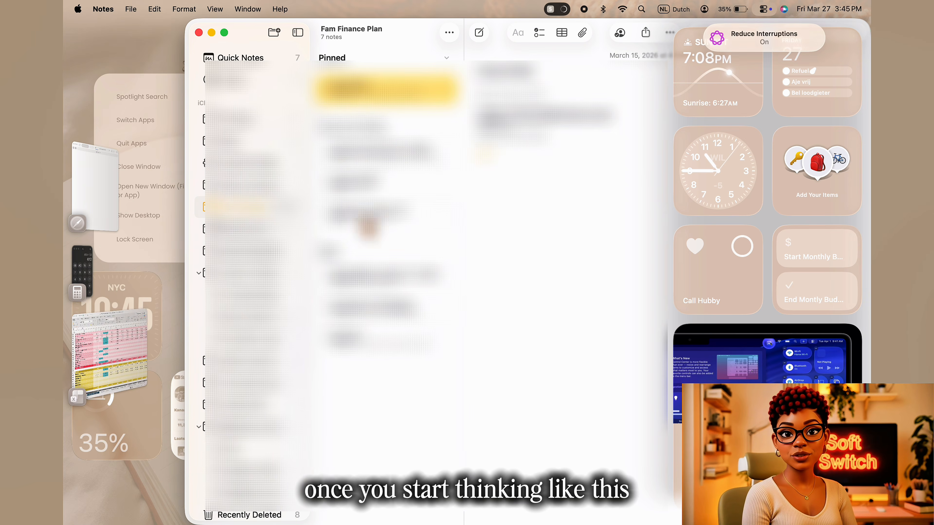
Step: On the Mac, switch to the Excel monthly budget workbook in Stage Manager and group the Calculator window with it
click(104, 327)
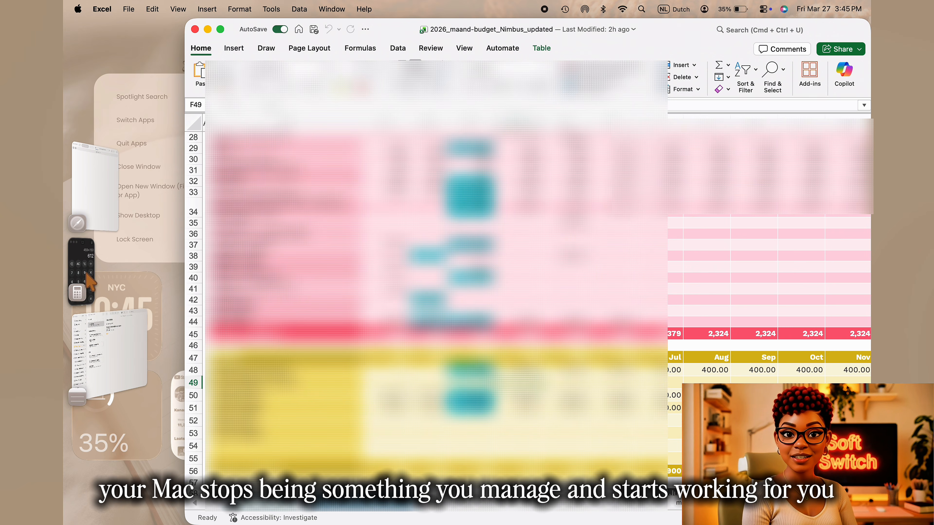
drag(84, 257, 728, 262)
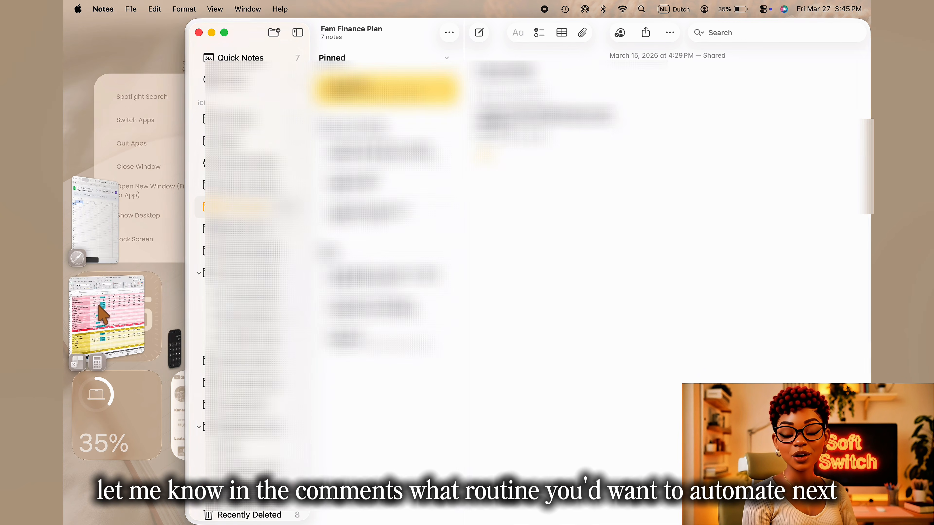